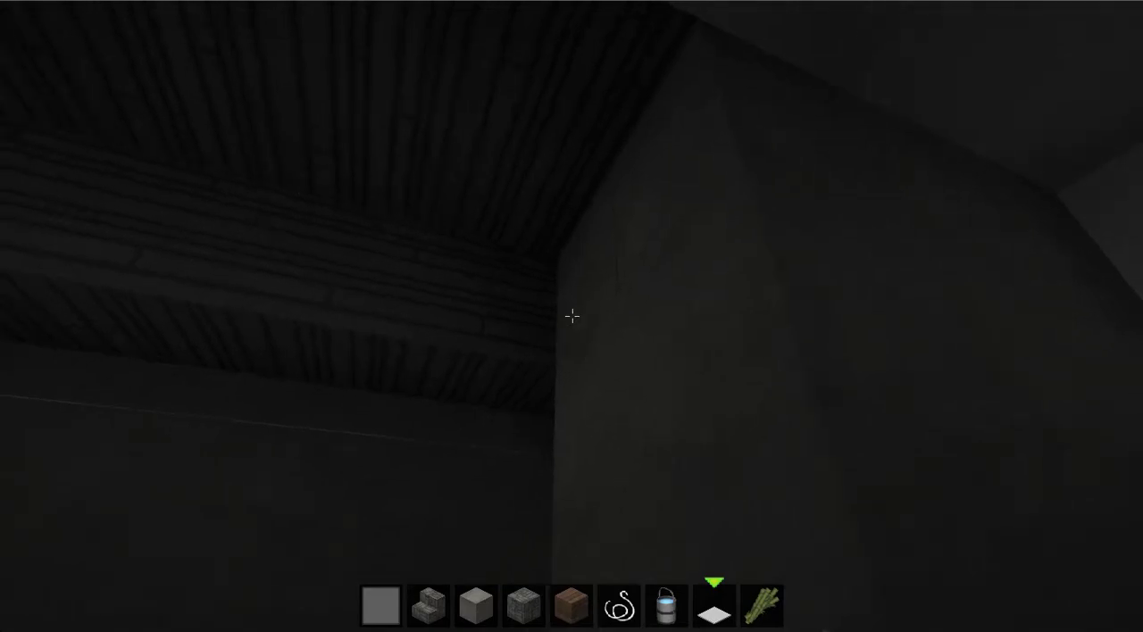
# Hold carpet from slot 8 and place two carpets on the dark corner's ceiling and wall.
pyautogui.press('8')
pyautogui.rightClick(572, 317)
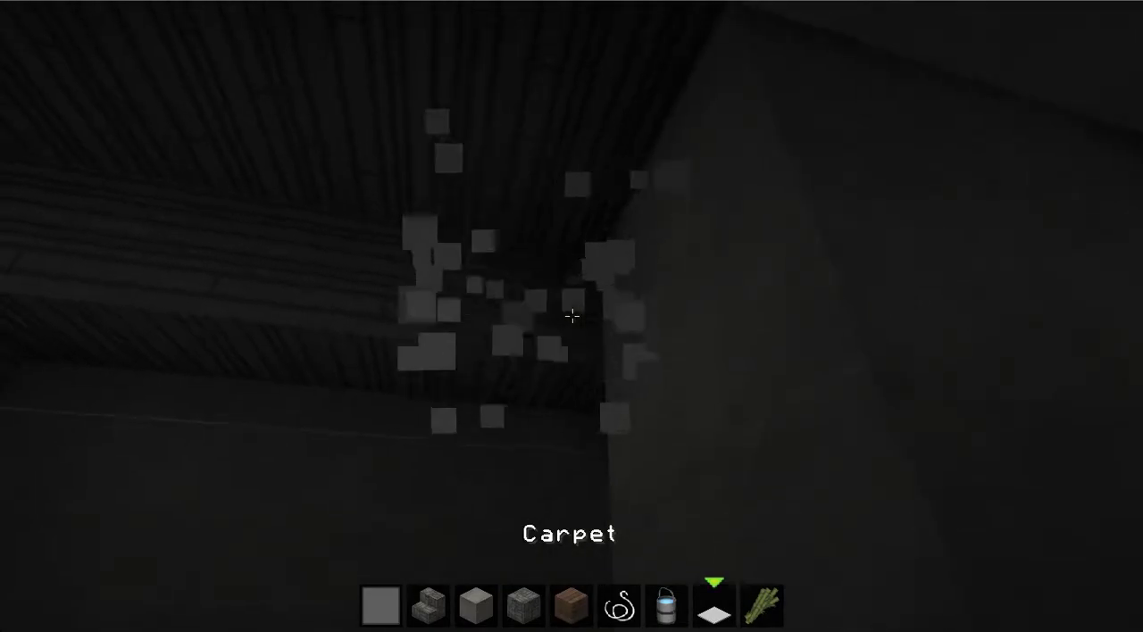
pyautogui.rightClick(572, 316)
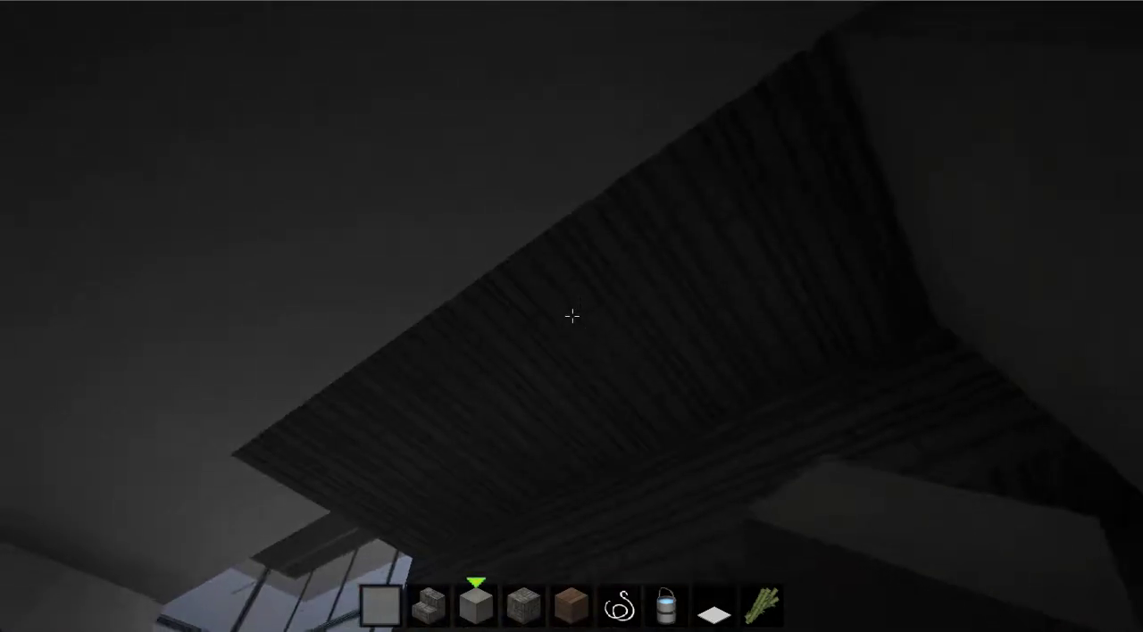
# Open the creative inventory to the Building Blocks tab to find Quartz Slab.
pyautogui.press('e')
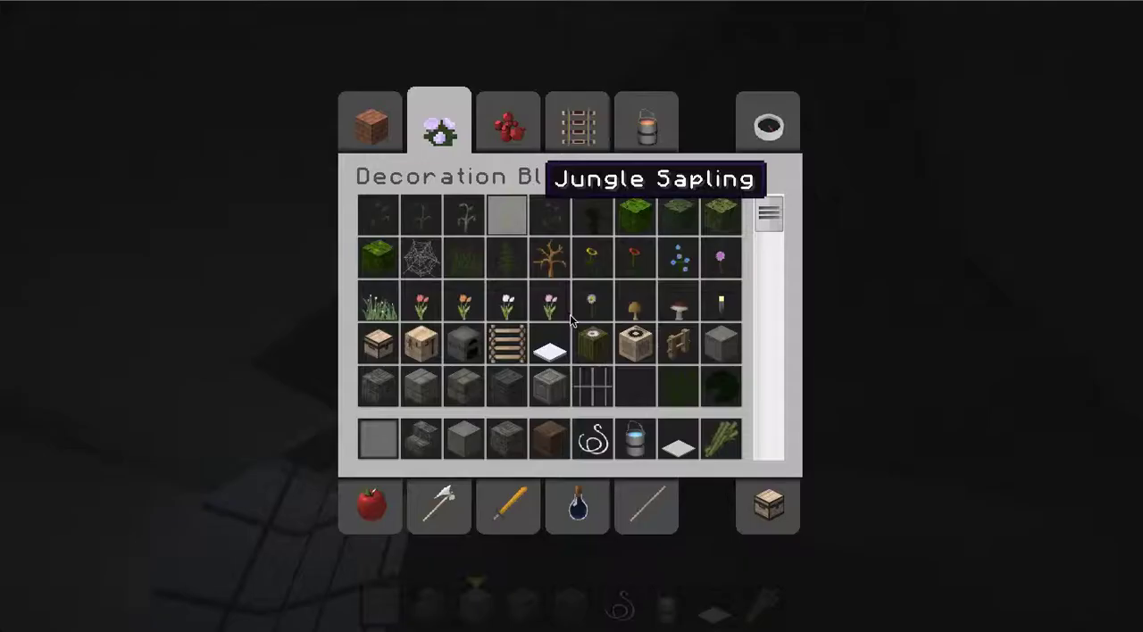
pyautogui.click(370, 121)
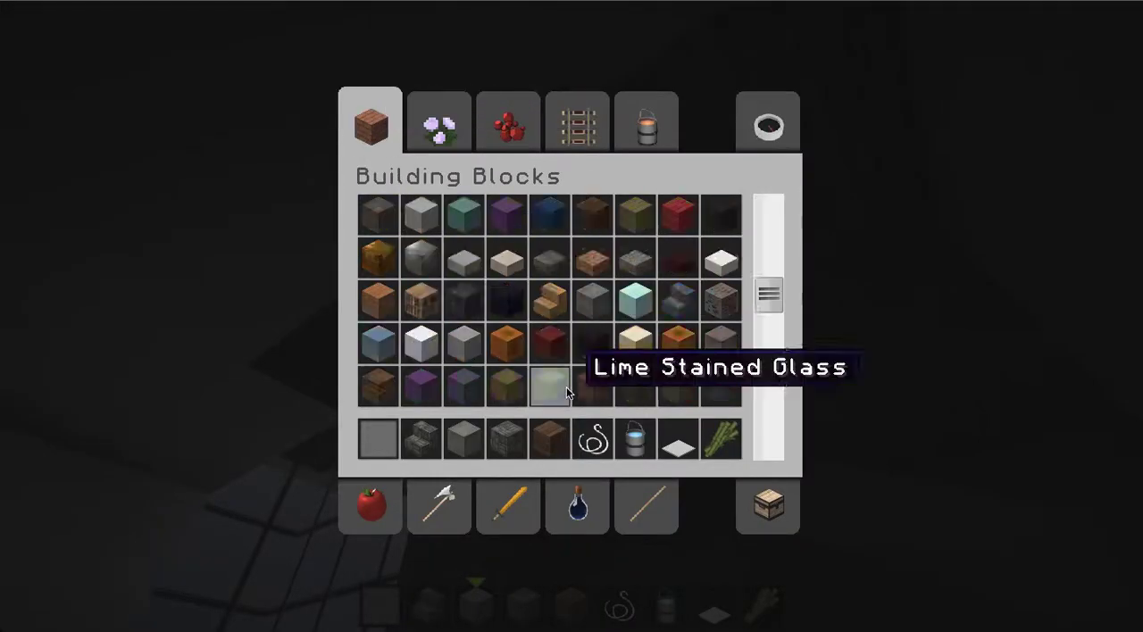
pyautogui.scroll(-3, 536, 357)
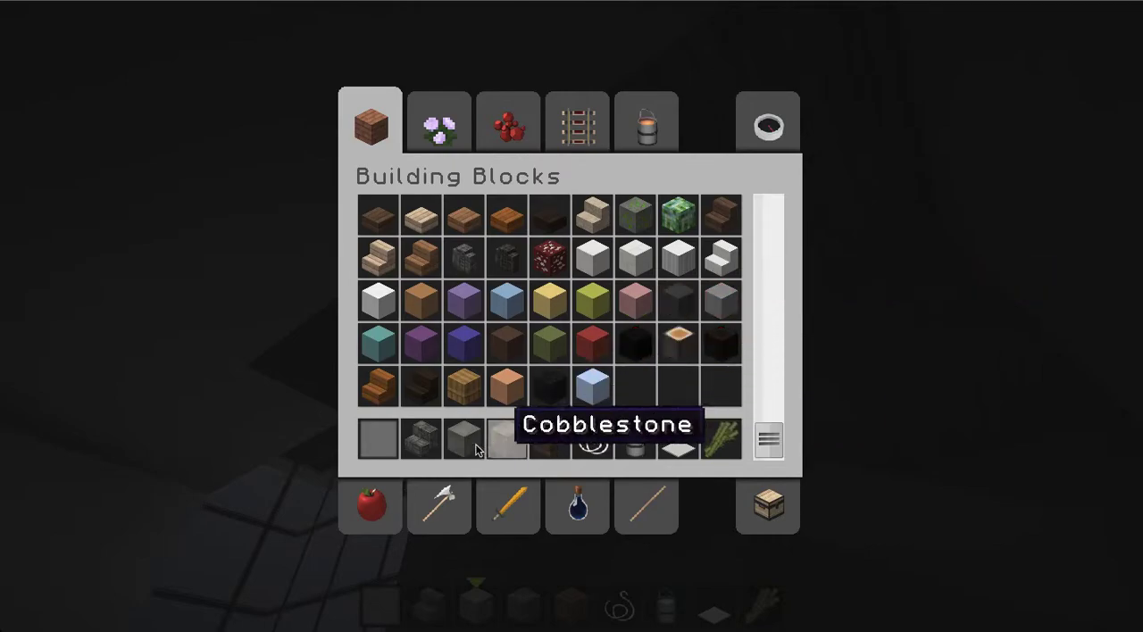
pyautogui.scroll(3, 678, 203)
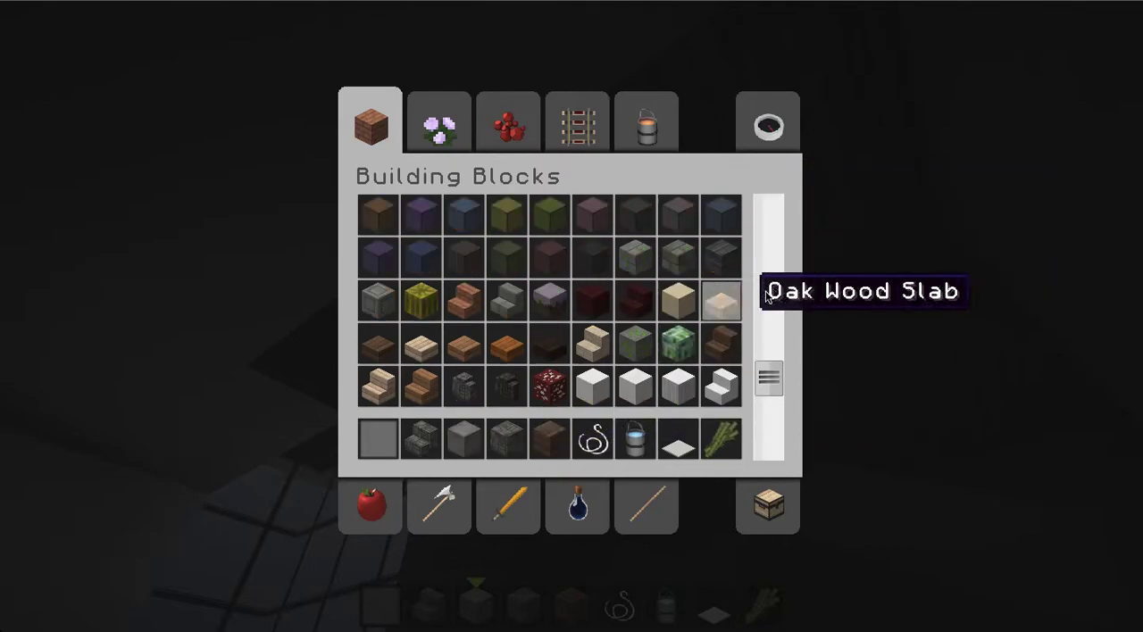
pyautogui.scroll(2, 699, 275)
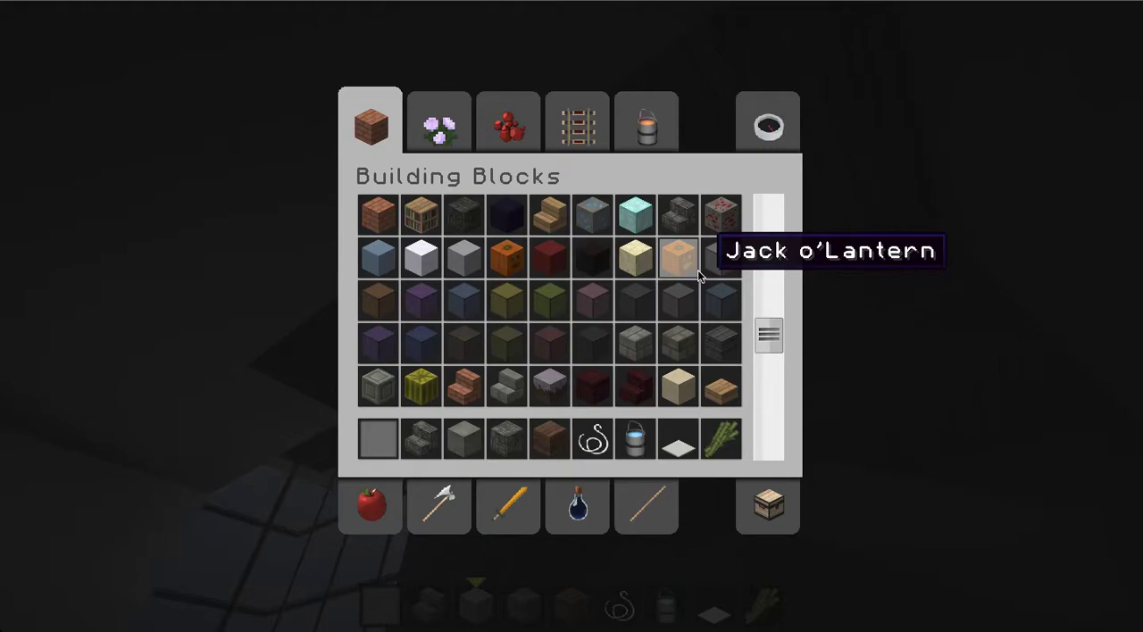
pyautogui.scroll(3, 699, 275)
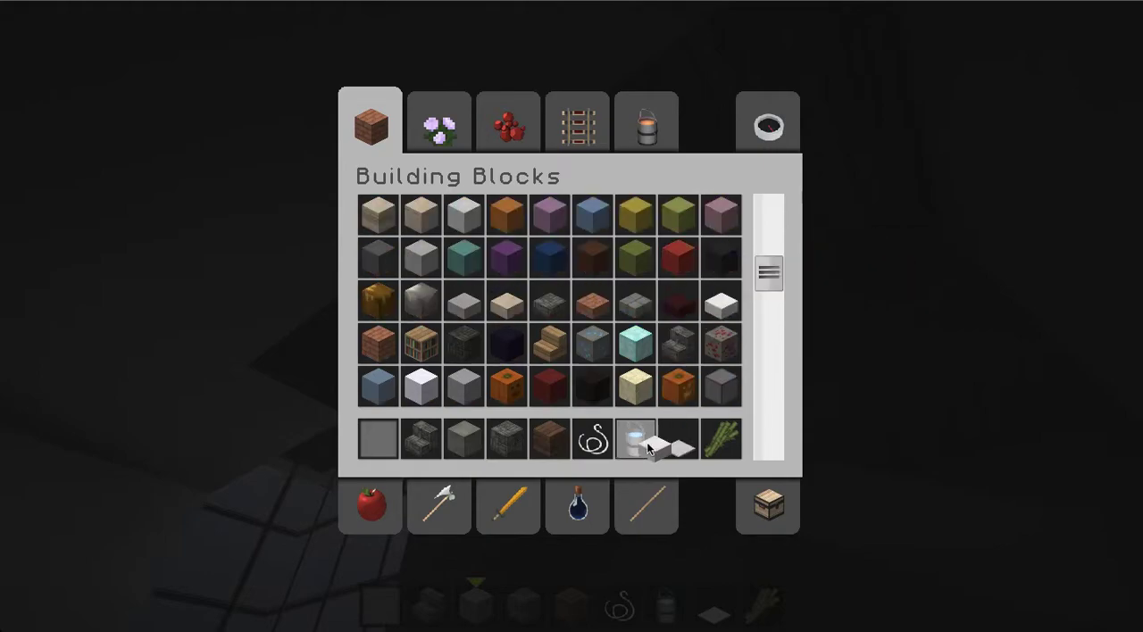
# Back in the room, hold quartz slabs from slot 8 and place four on the ceiling.
pyautogui.press('e')
pyautogui.press('8')
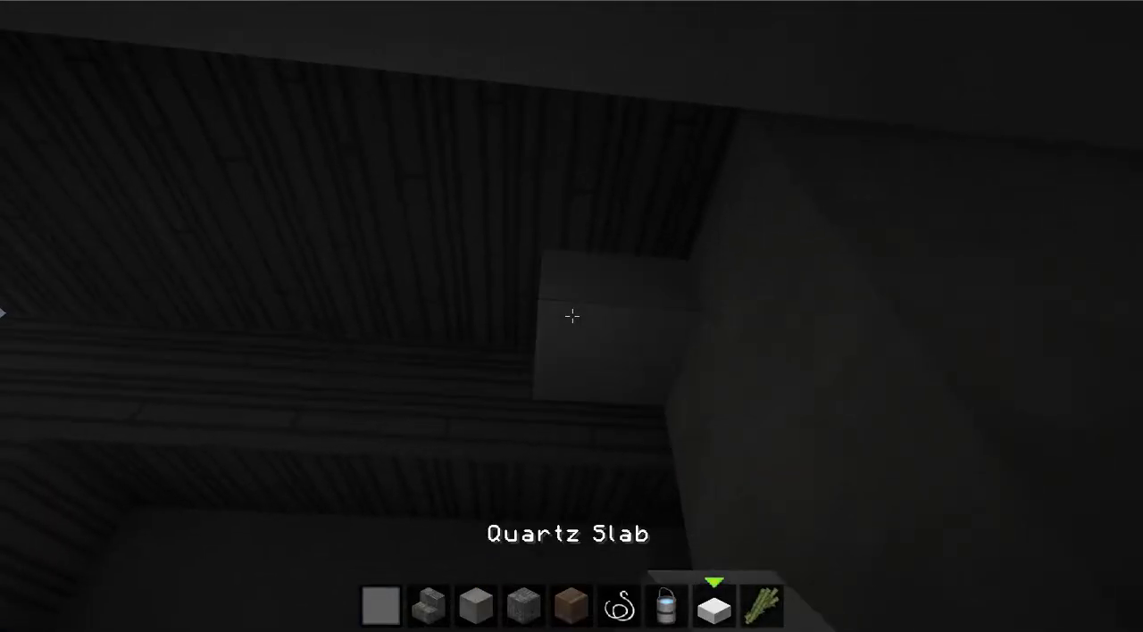
pyautogui.rightClick(571, 316)
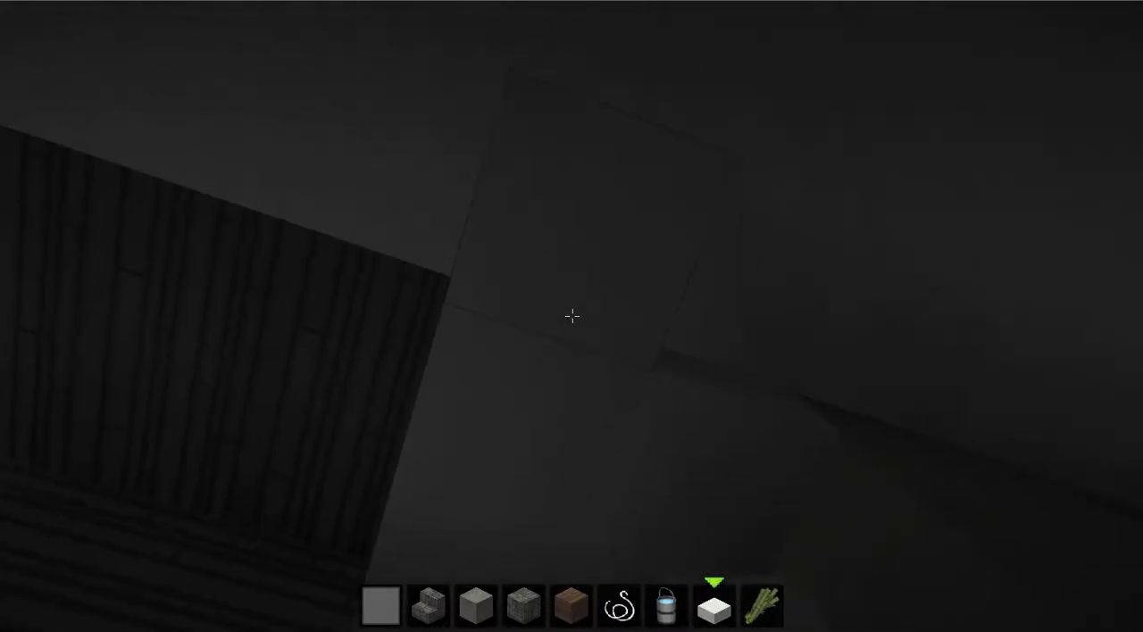
pyautogui.rightClick(572, 316)
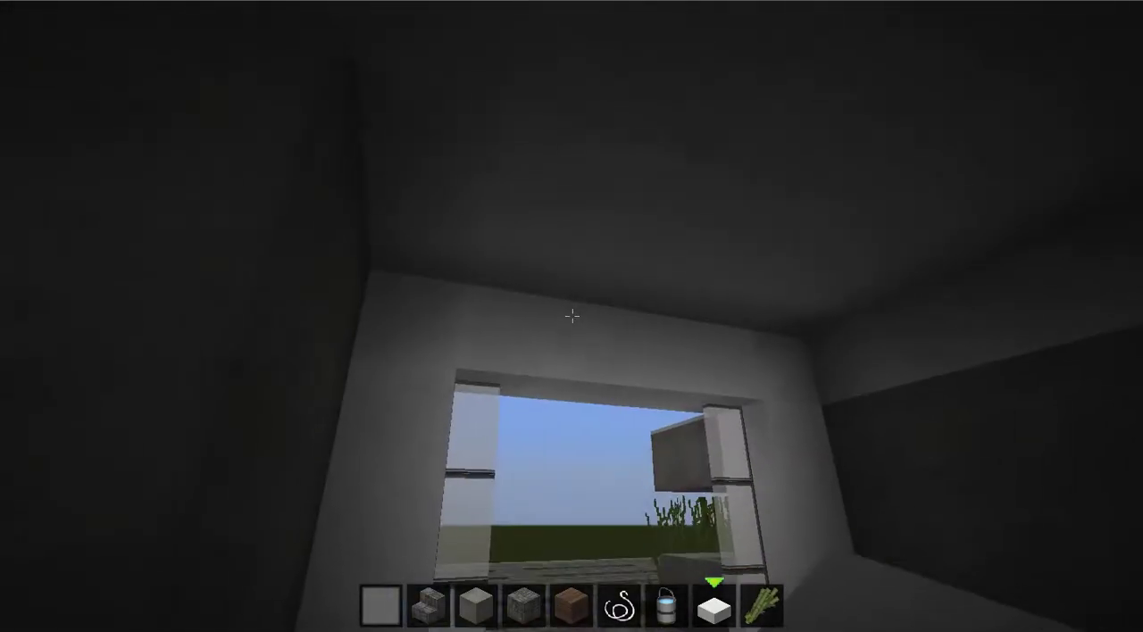
pyautogui.rightClick(571, 317)
pyautogui.rightClick(572, 316)
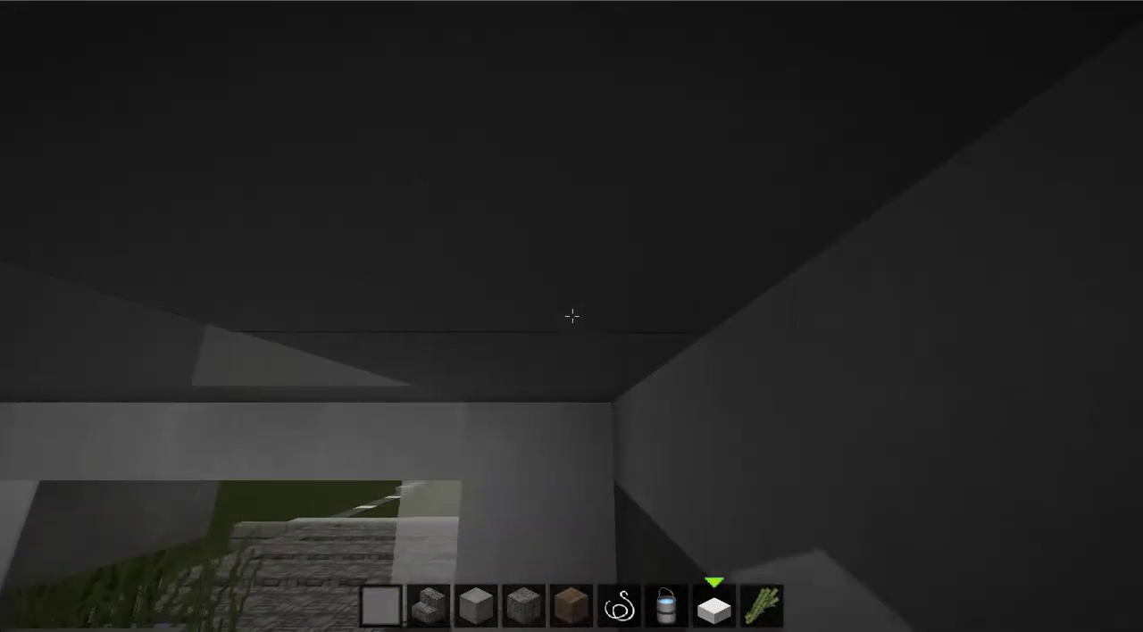
# Add three more ceiling slabs, then break a misplaced slab near the doorway.
pyautogui.rightClick(571, 316)
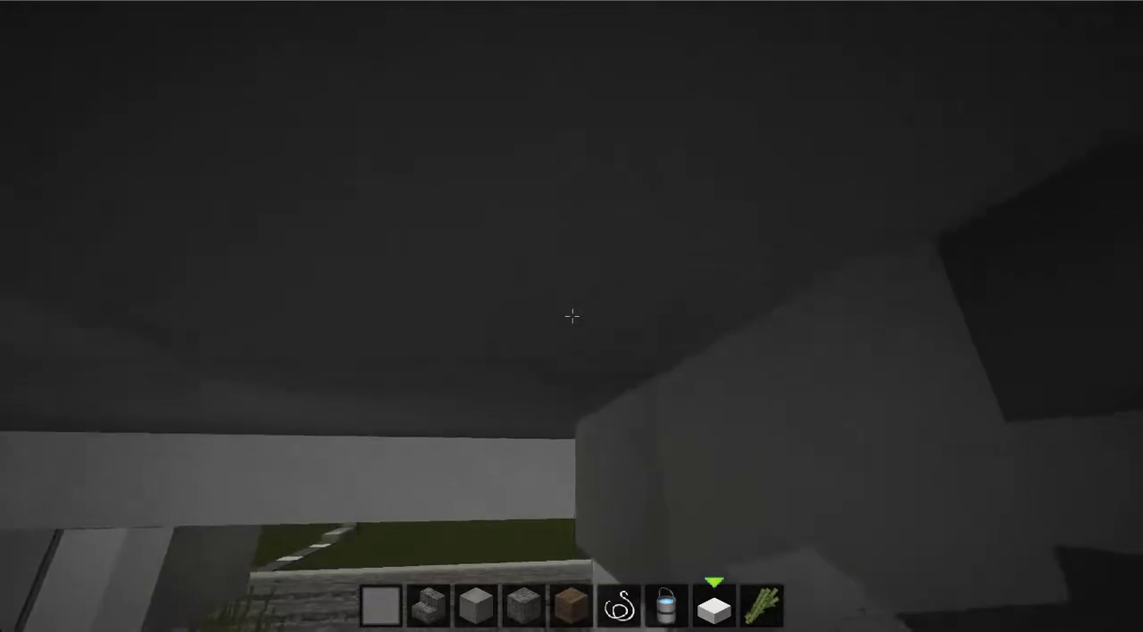
pyautogui.rightClick(572, 316)
pyautogui.rightClick(571, 317)
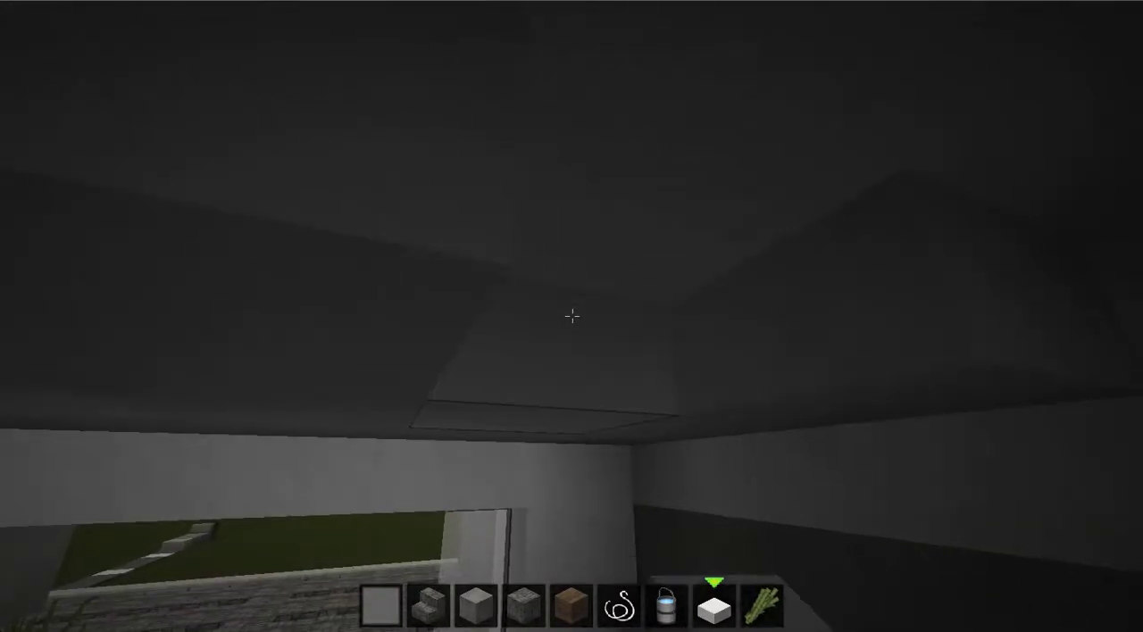
pyautogui.moveTo(571, 317); pyautogui.dragTo(571, 316)
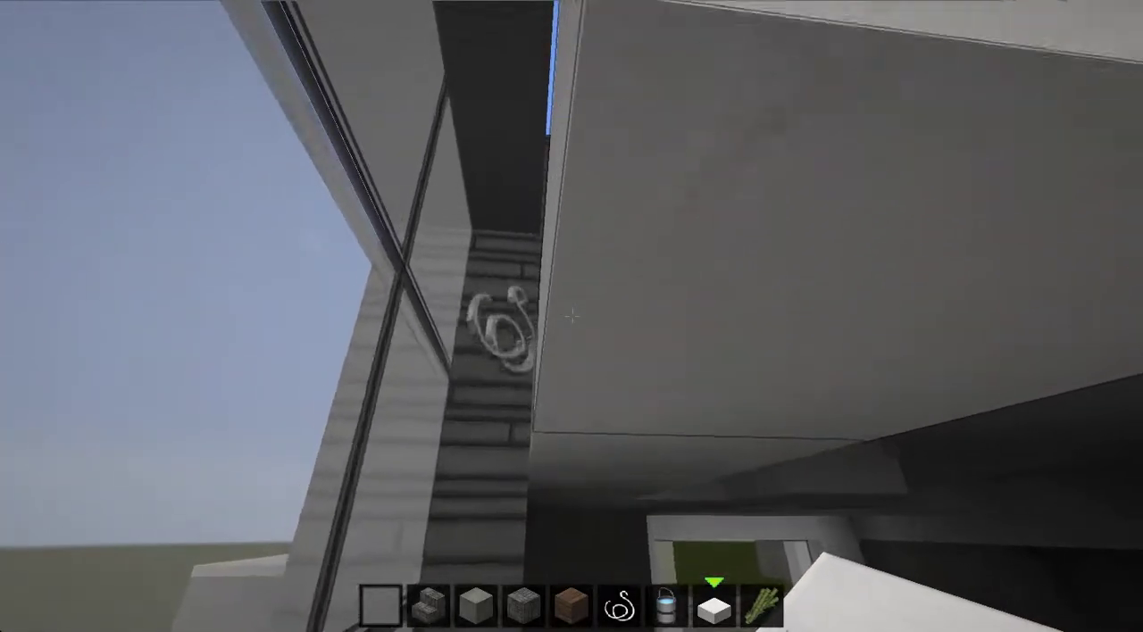
pyautogui.click(572, 316)
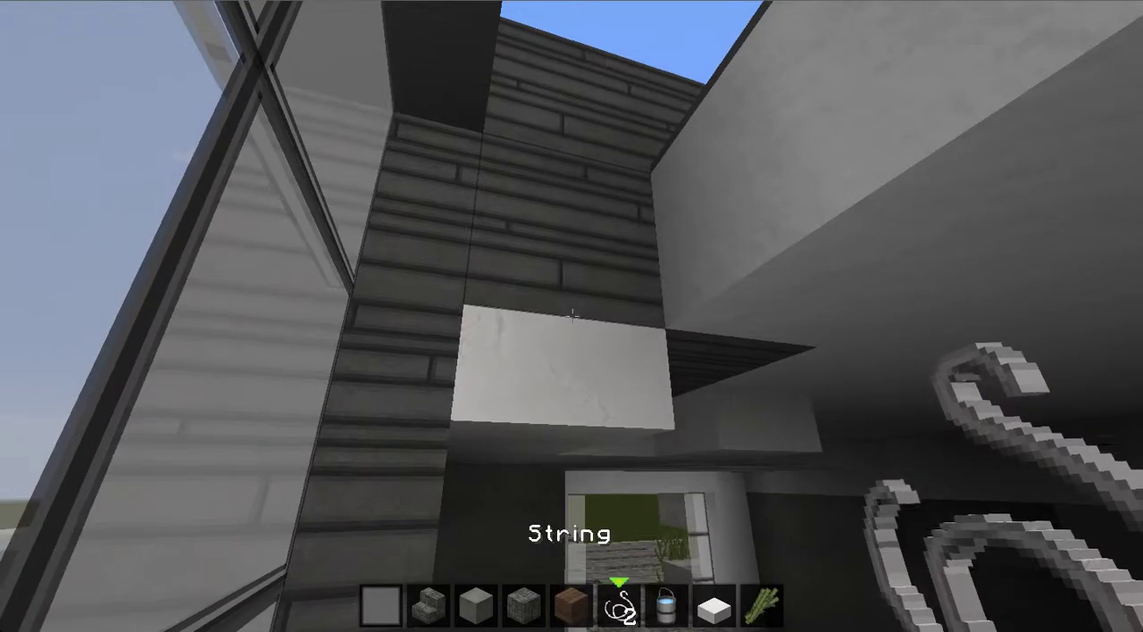
# Hang string below the ceiling, fly up, and frame the sky opening with gray carpet.
pyautogui.rightClick(572, 316)
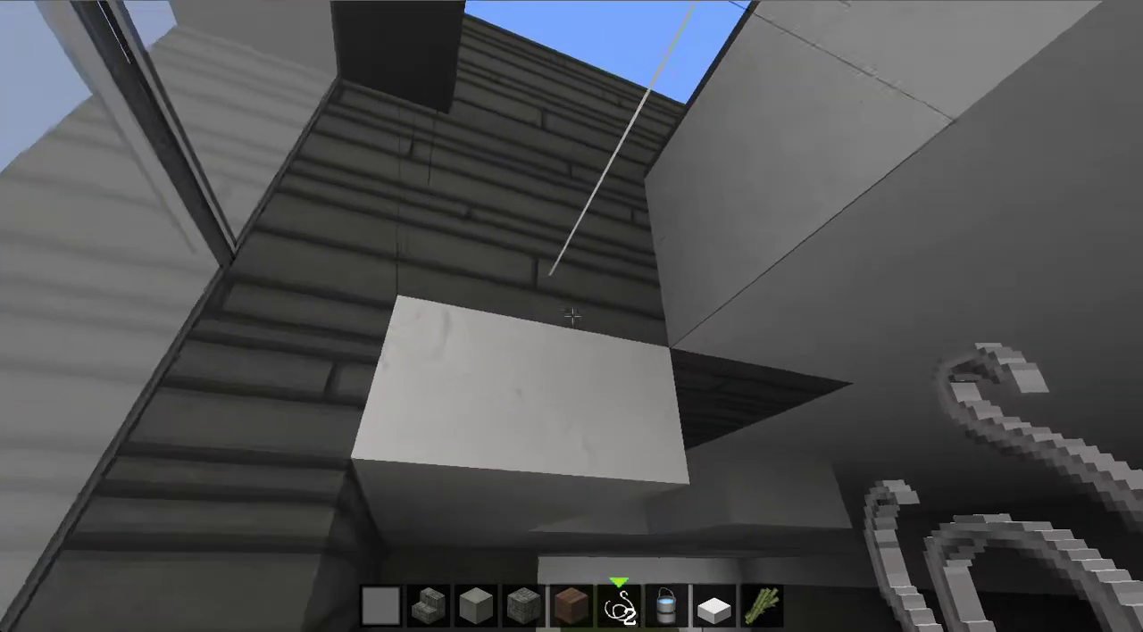
pyautogui.press('space')
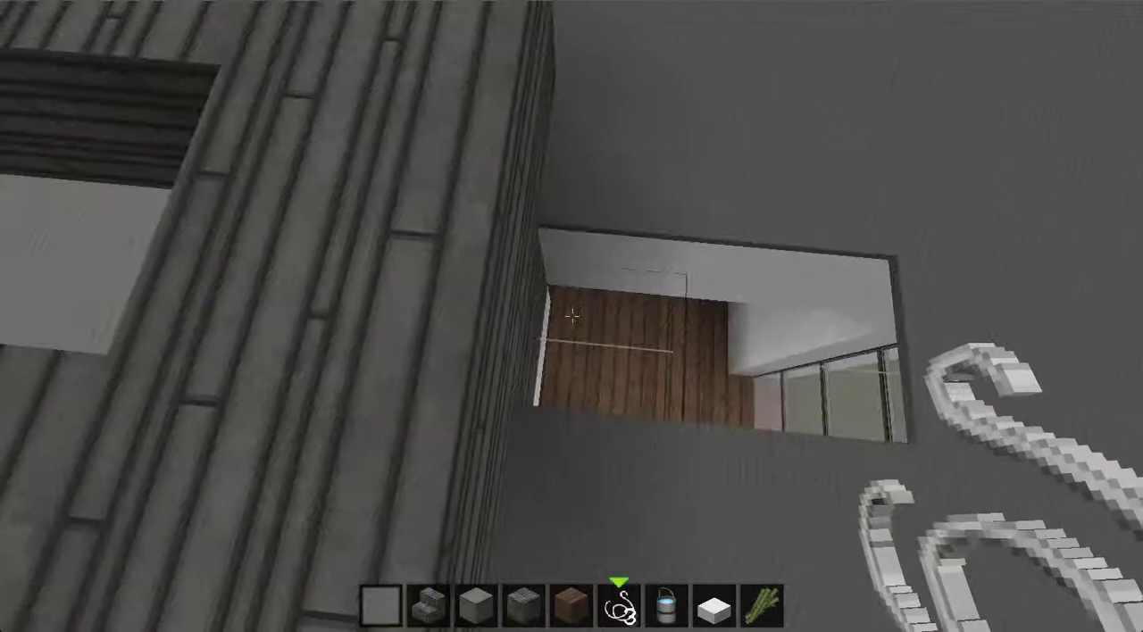
pyautogui.scroll(-1, 571, 316)
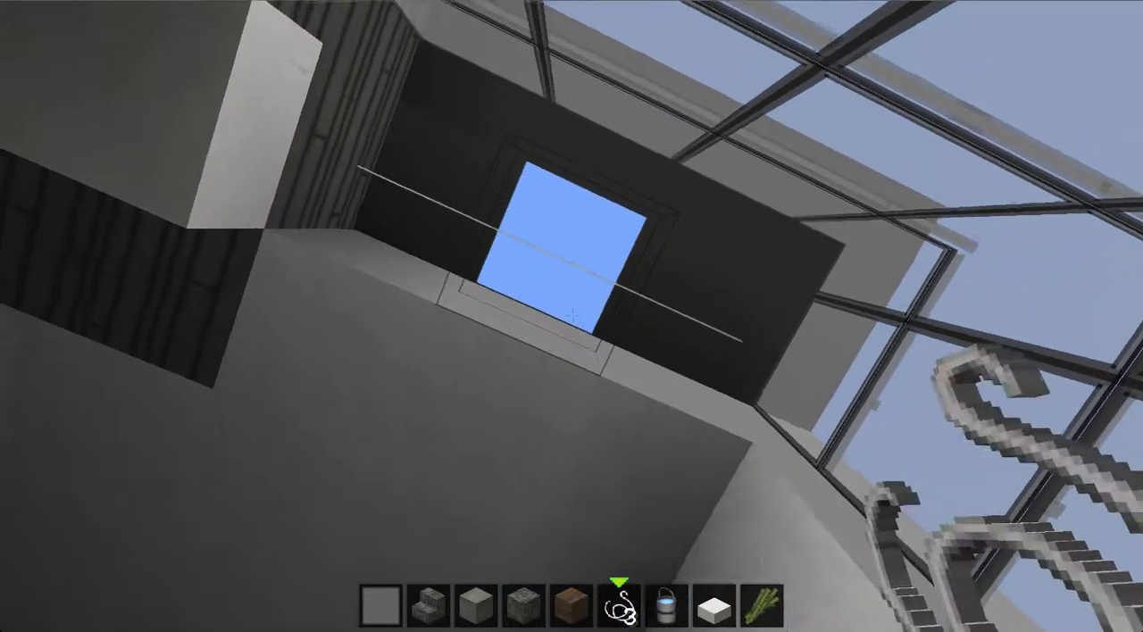
pyautogui.scroll(2, 571, 316)
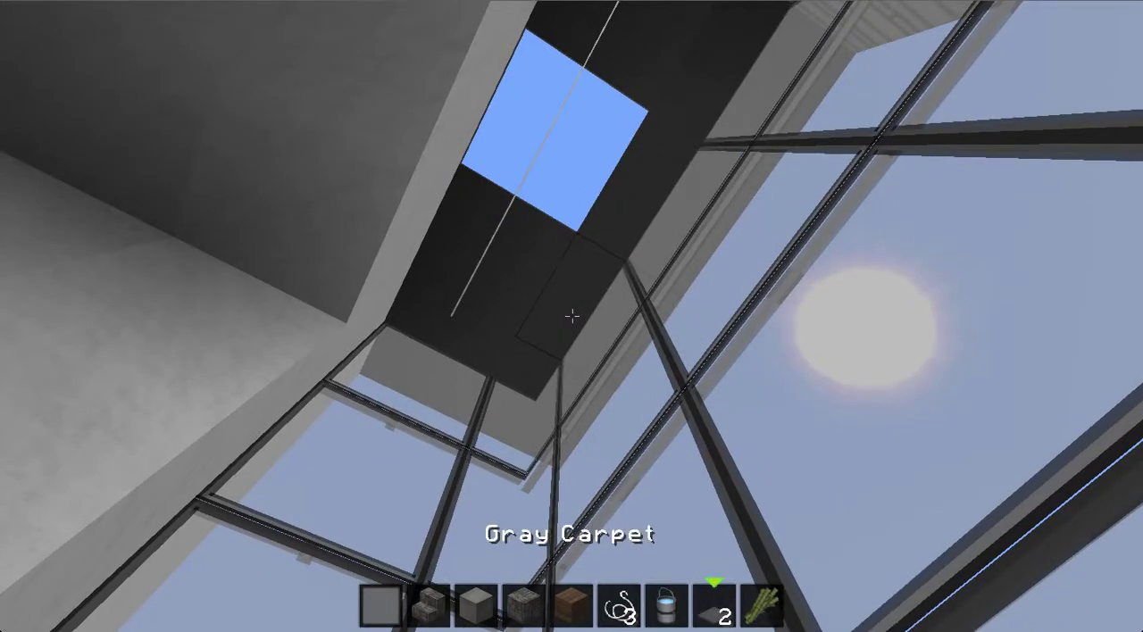
pyautogui.rightClick(571, 316)
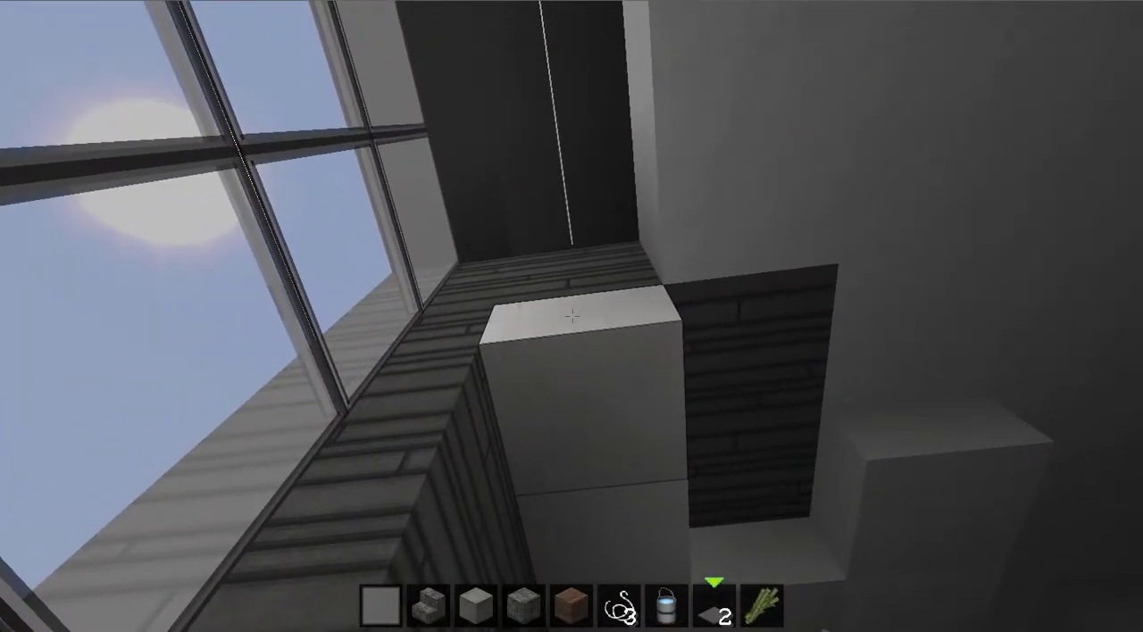
# Place and then break a quartz slab in the gap, and add string on the wall.
pyautogui.middleClick(571, 317)
pyautogui.rightClick(572, 317)
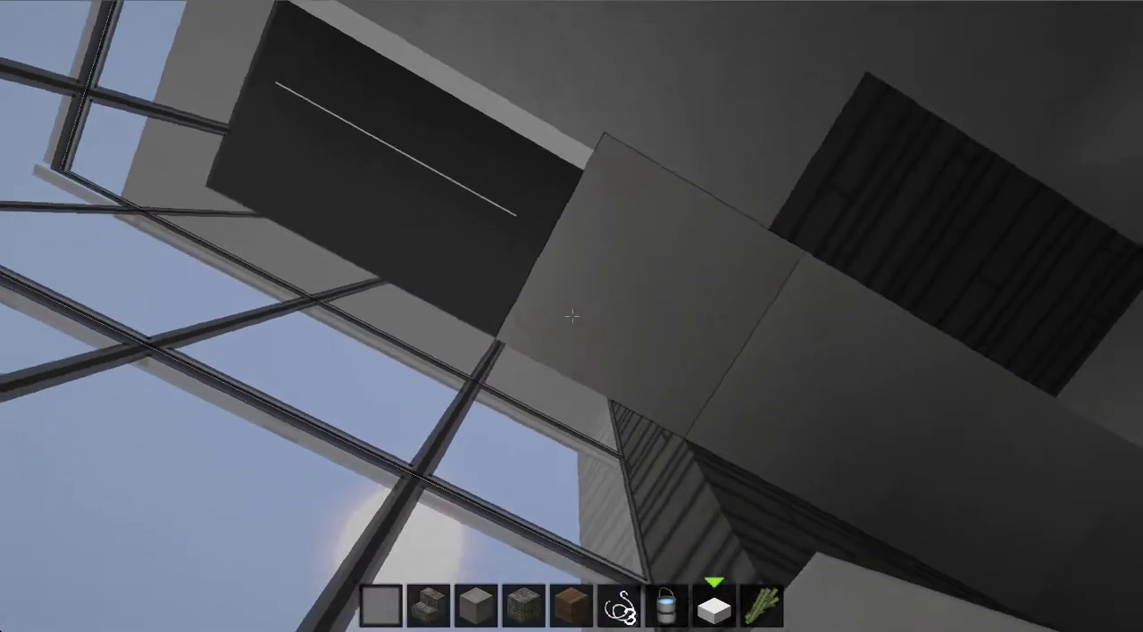
pyautogui.click(572, 317)
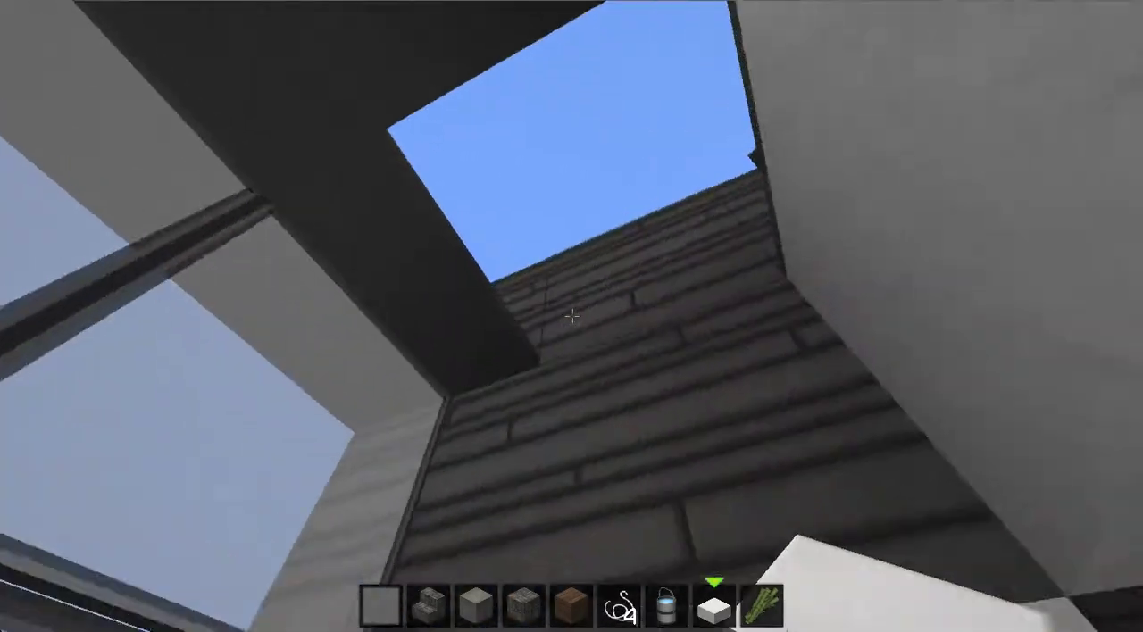
pyautogui.press('7')
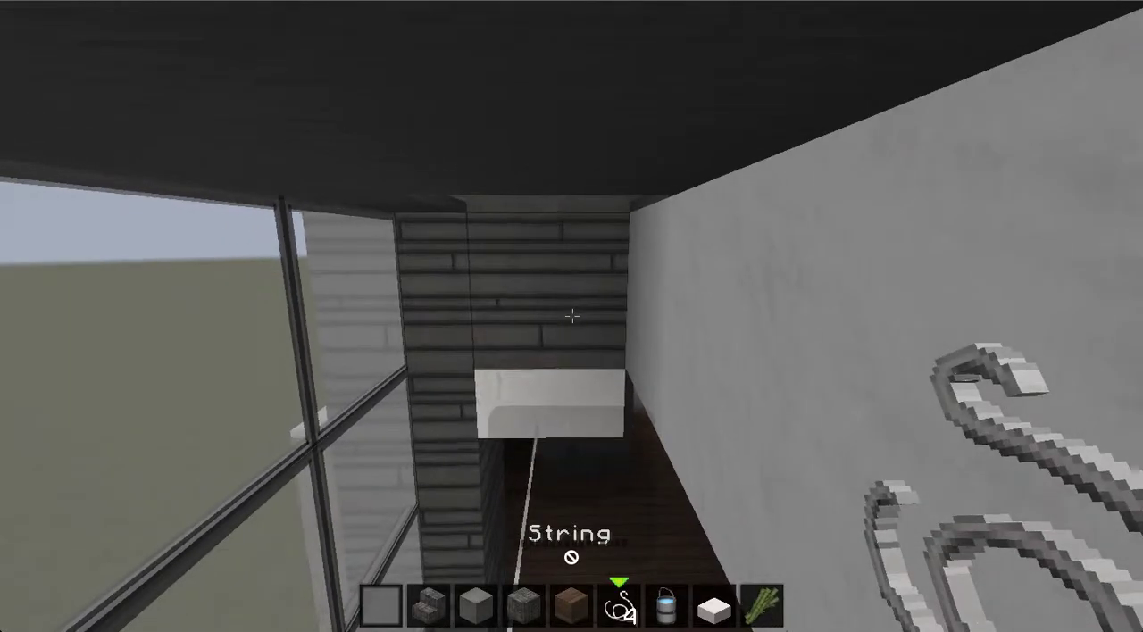
pyautogui.rightClick(572, 318)
pyautogui.press('6')
pyautogui.press('8')
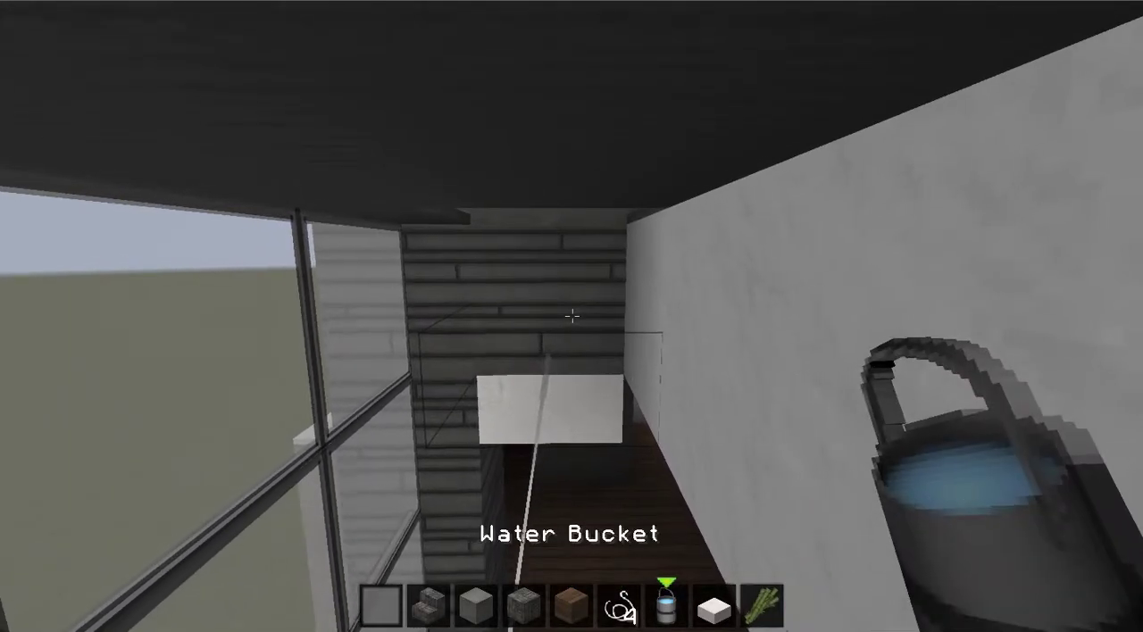
pyautogui.scroll(-1, 572, 317)
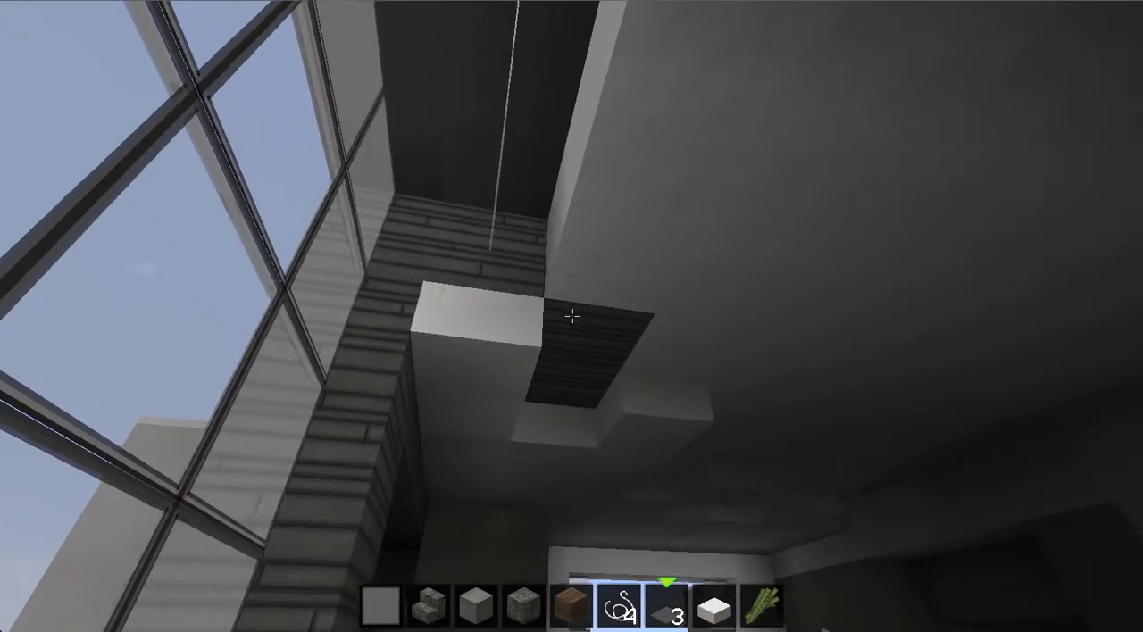
pyautogui.scroll(-1, 571, 316)
pyautogui.scroll(-1, 571, 316)
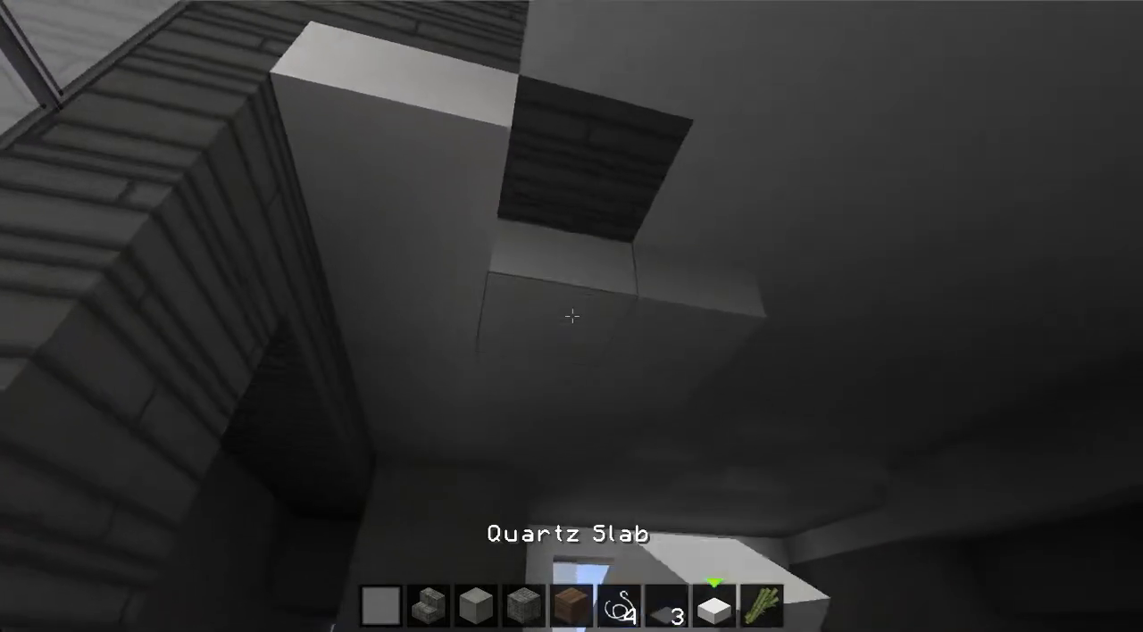
# Run quartz along the ceiling edge under the dark planks, breaking misplaced blocks.
pyautogui.rightClick(571, 316)
pyautogui.rightClick(571, 316)
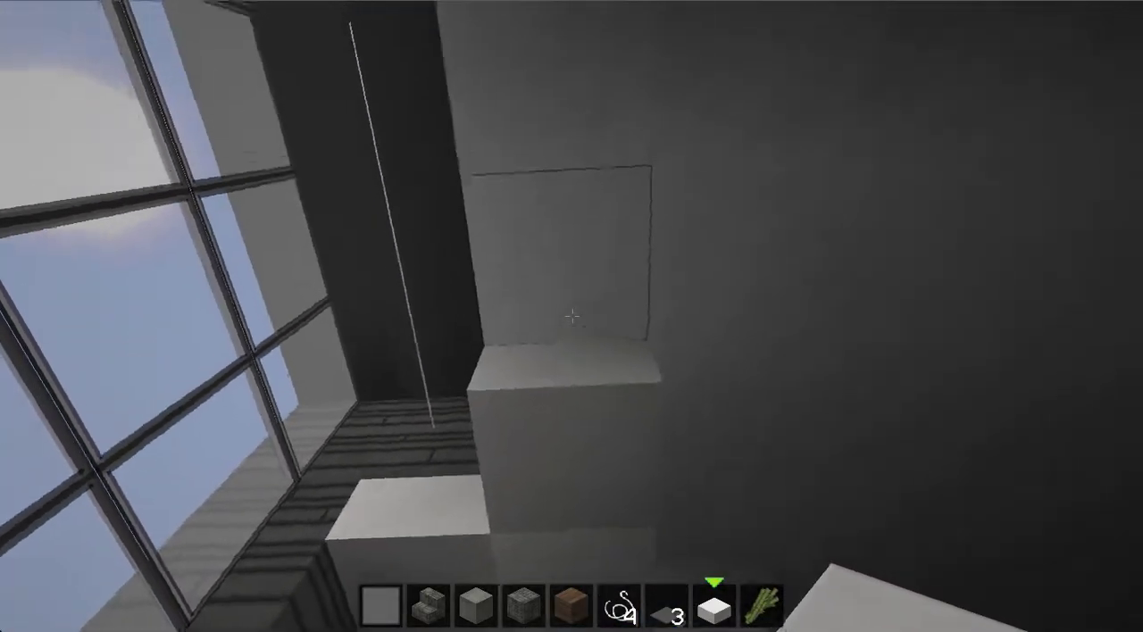
pyautogui.rightClick(571, 316)
pyautogui.click(572, 316)
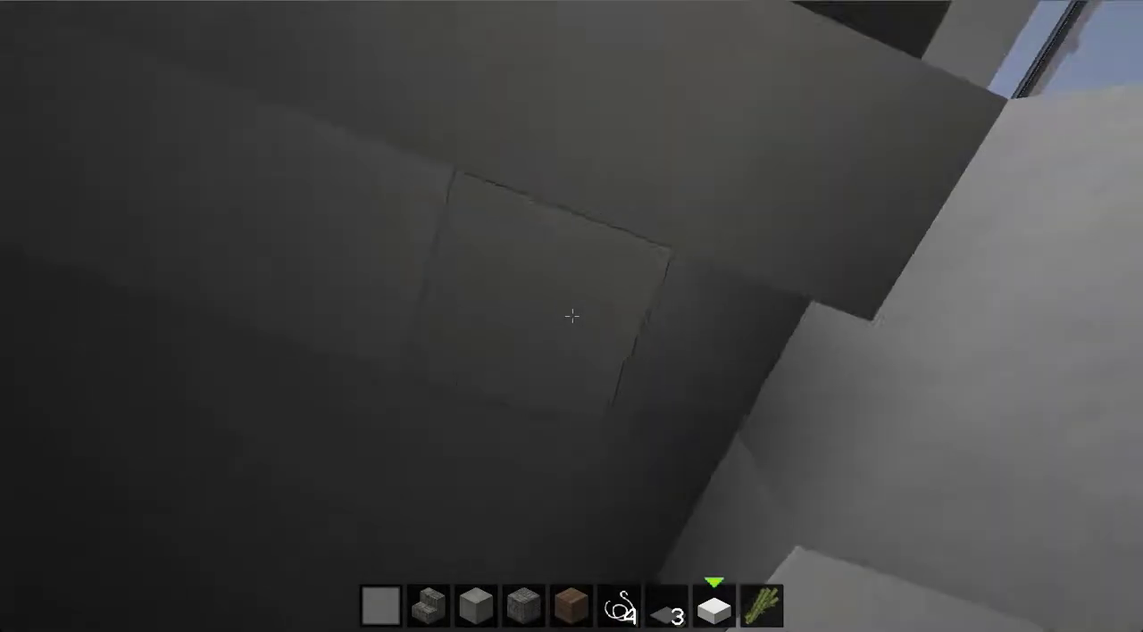
pyautogui.rightClick(572, 316)
pyautogui.click(572, 316)
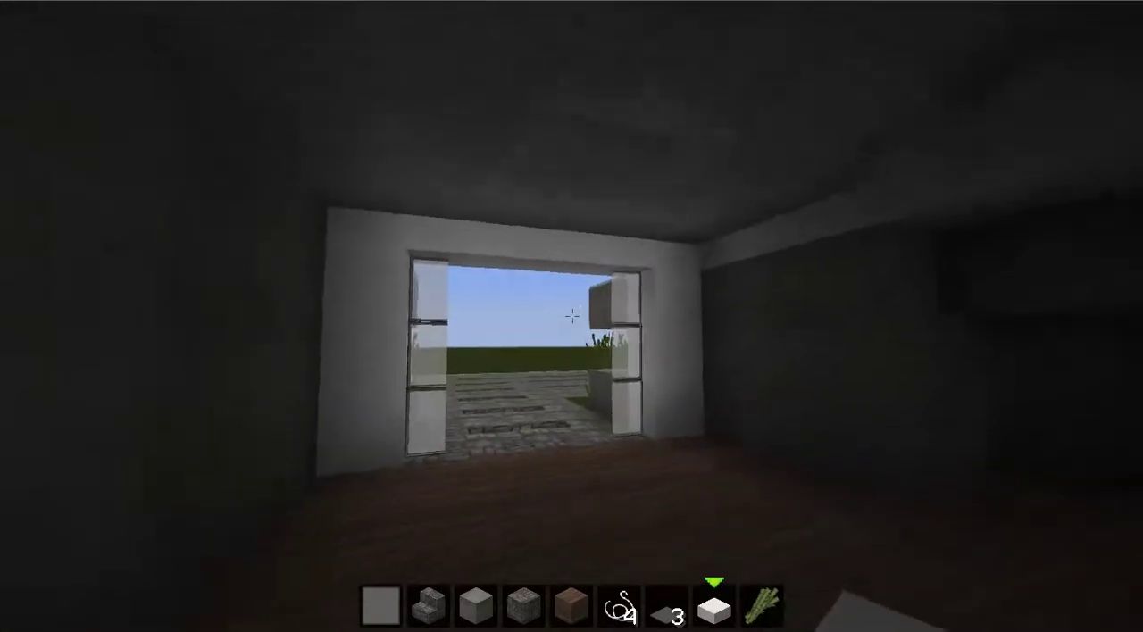
pyautogui.press('w')
pyautogui.press('space')
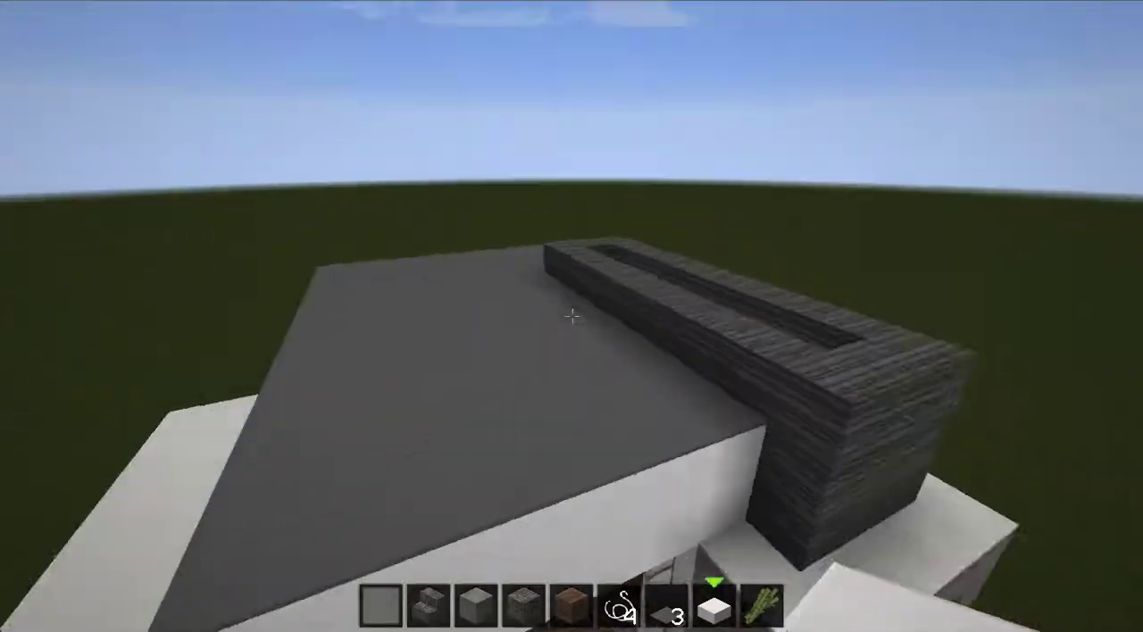
pyautogui.press('w')
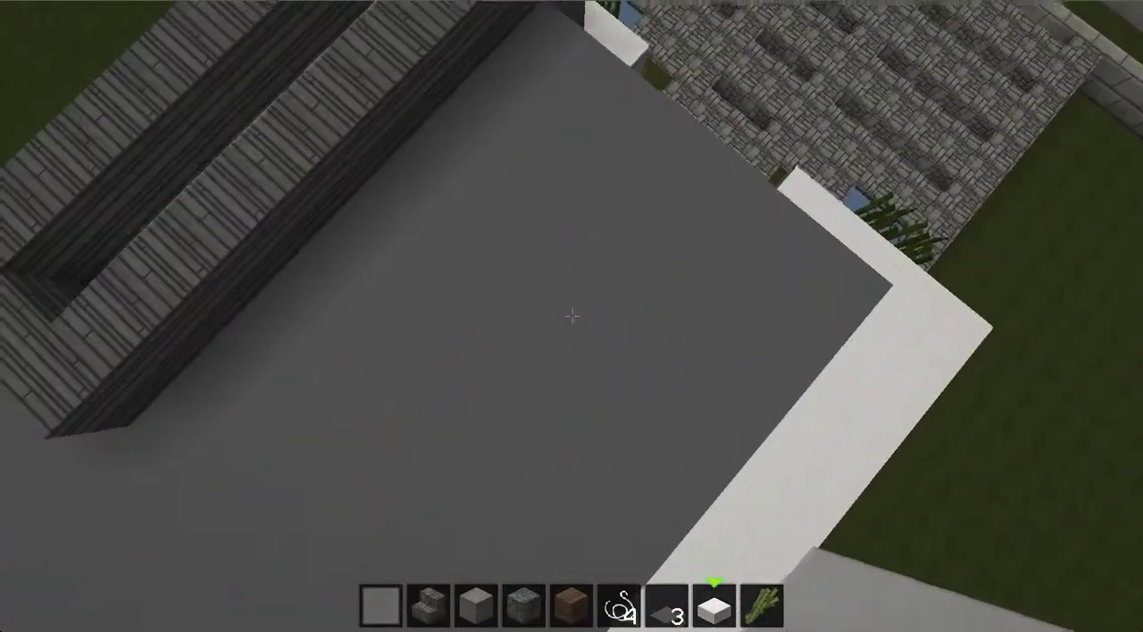
pyautogui.press('shift')
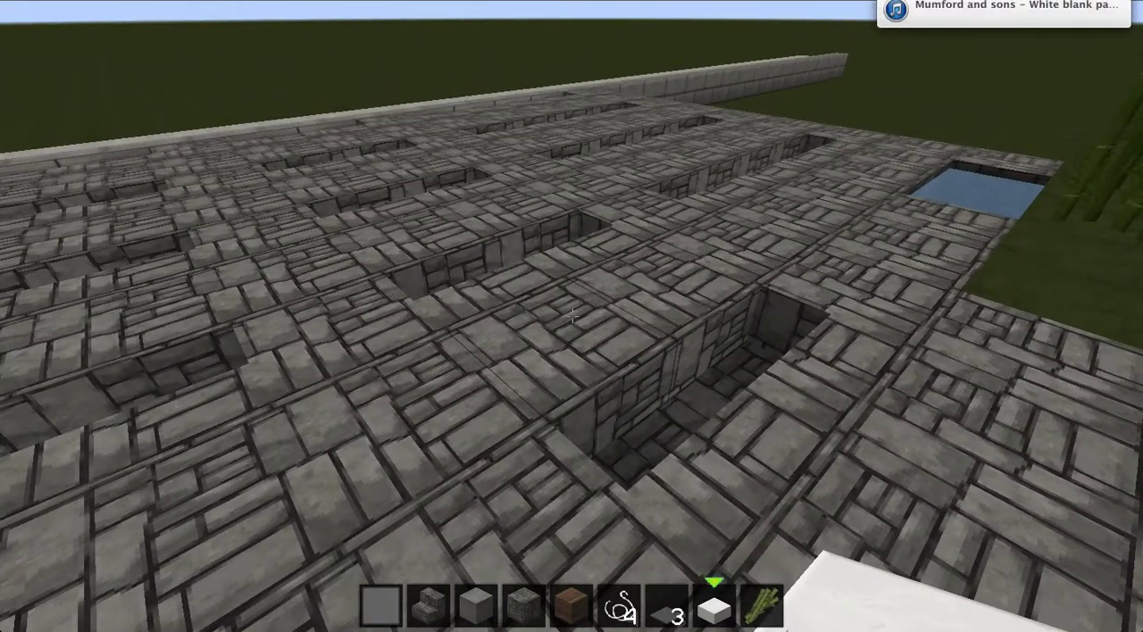
pyautogui.press('Escape')
pyautogui.click(536, 621)
pyautogui.doubleClick(286, 188)
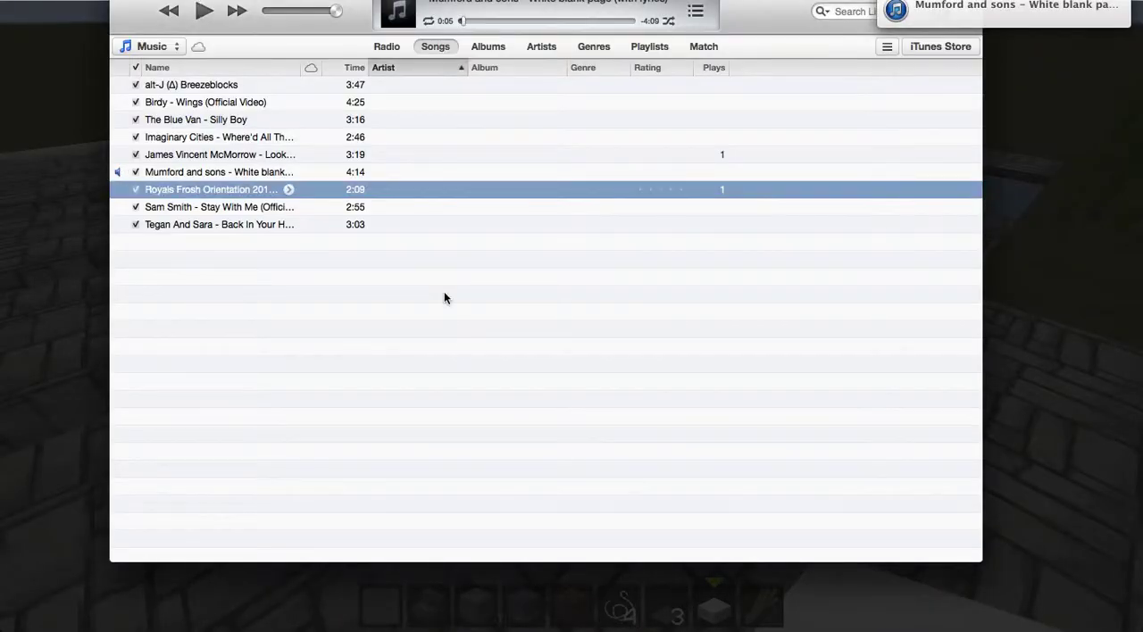
pyautogui.click(9, 187)
pyautogui.click(553, 200)
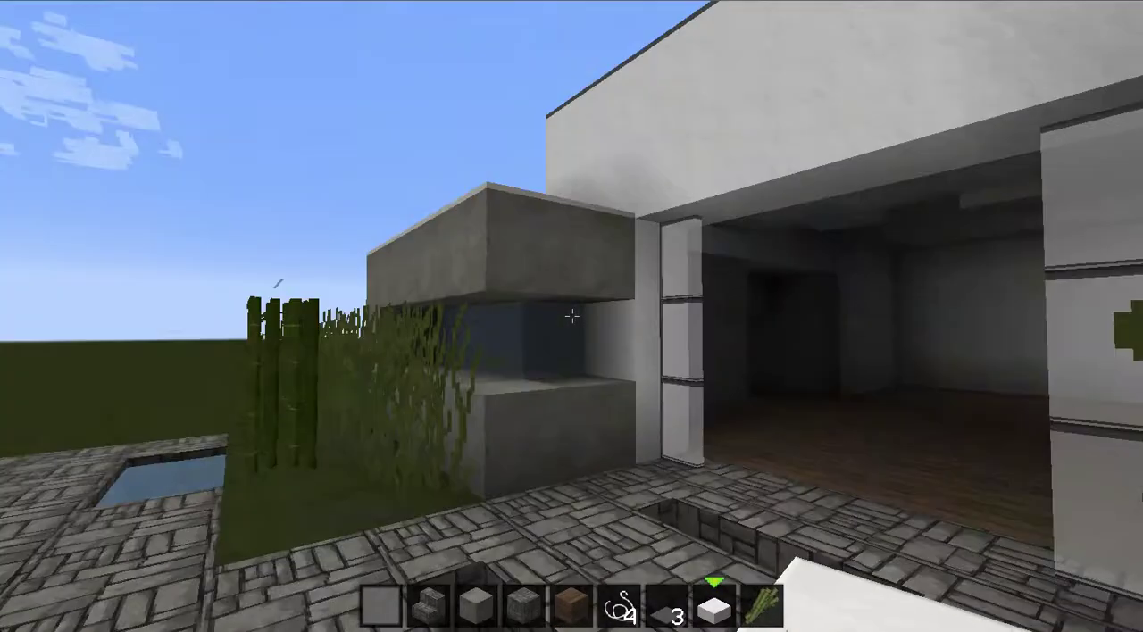
# Switch to stone stairs in slot 2 and break the ceiling corner block.
pyautogui.press('2')
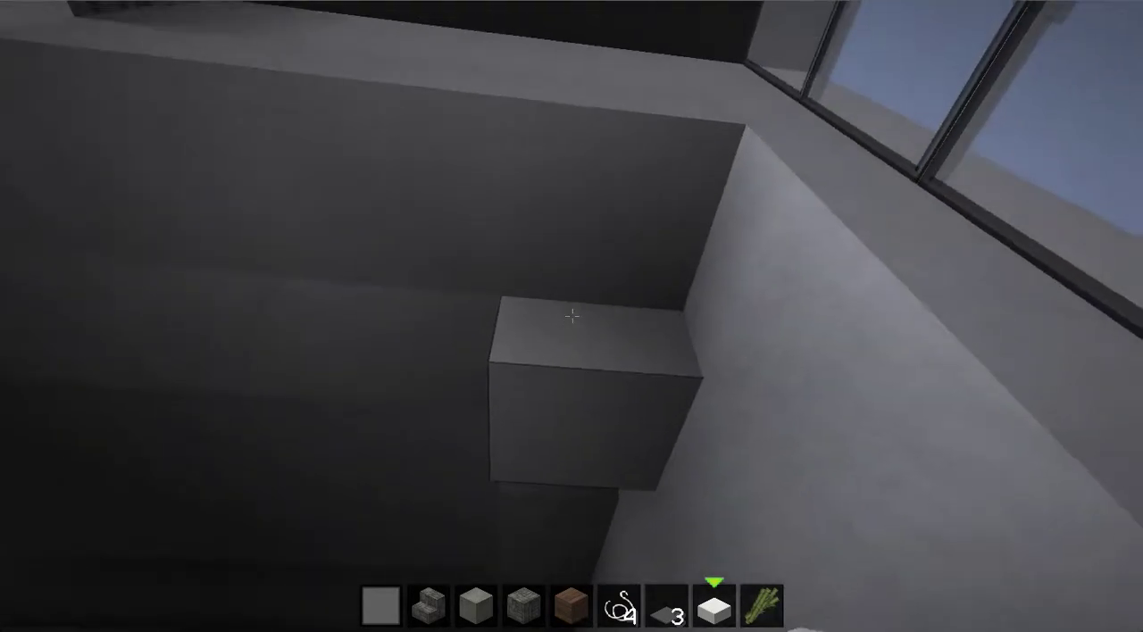
pyautogui.click(571, 316)
pyautogui.write('/TIME SET 1000')
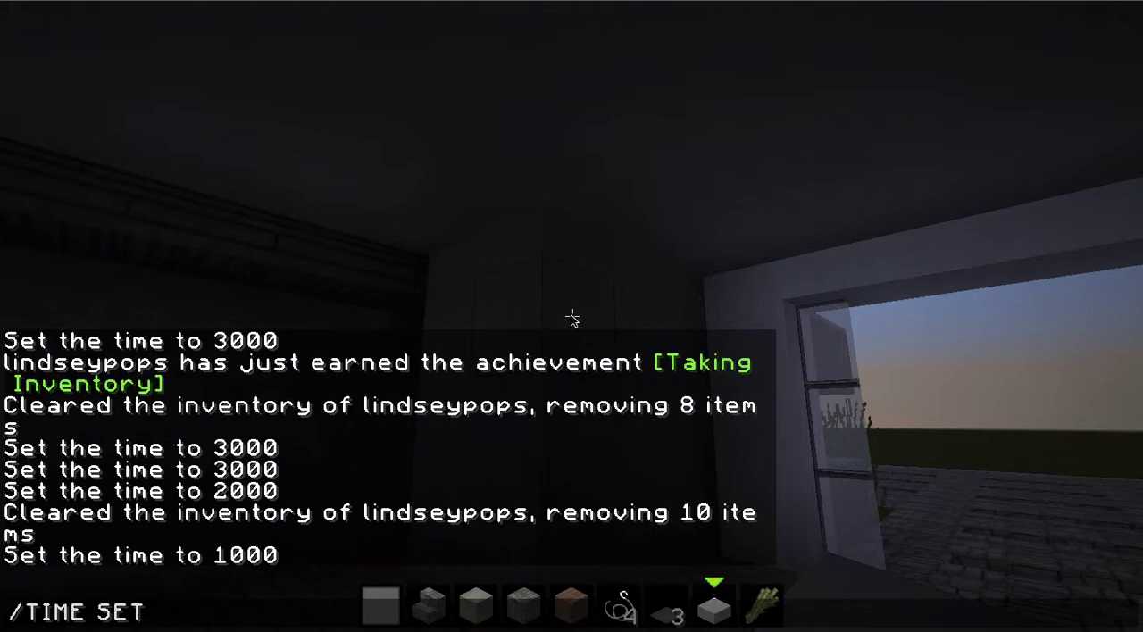
pyautogui.write('/time set 100')
# Run the time commands, trying 100 first, and finish with /time set 1000 for daylight.
pyautogui.press('Return')
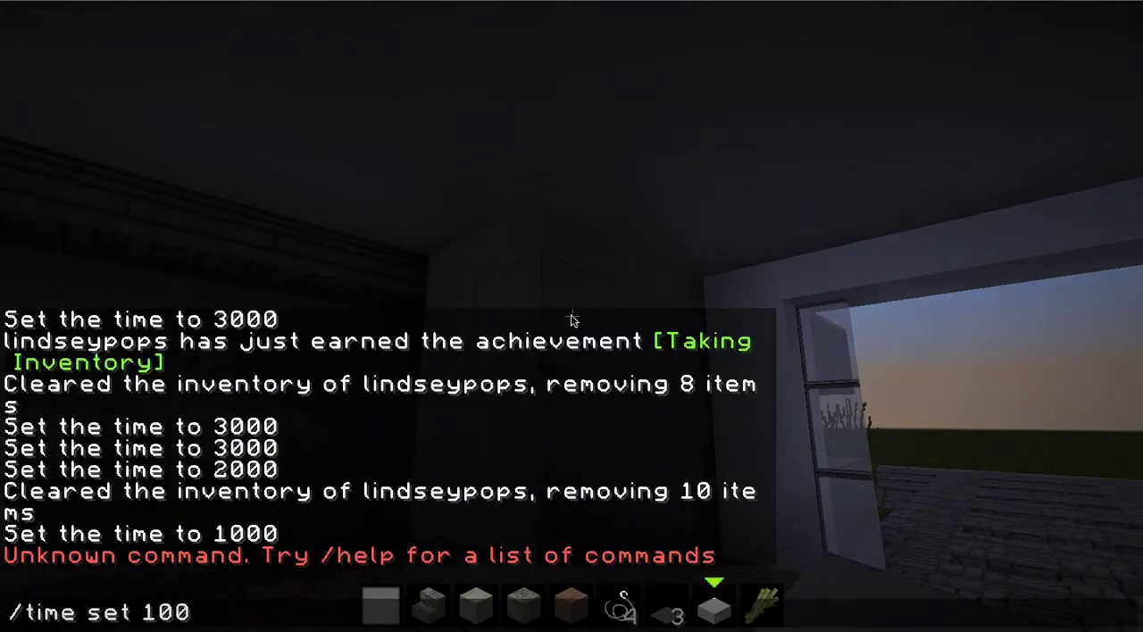
pyautogui.press('Return')
pyautogui.press('/')
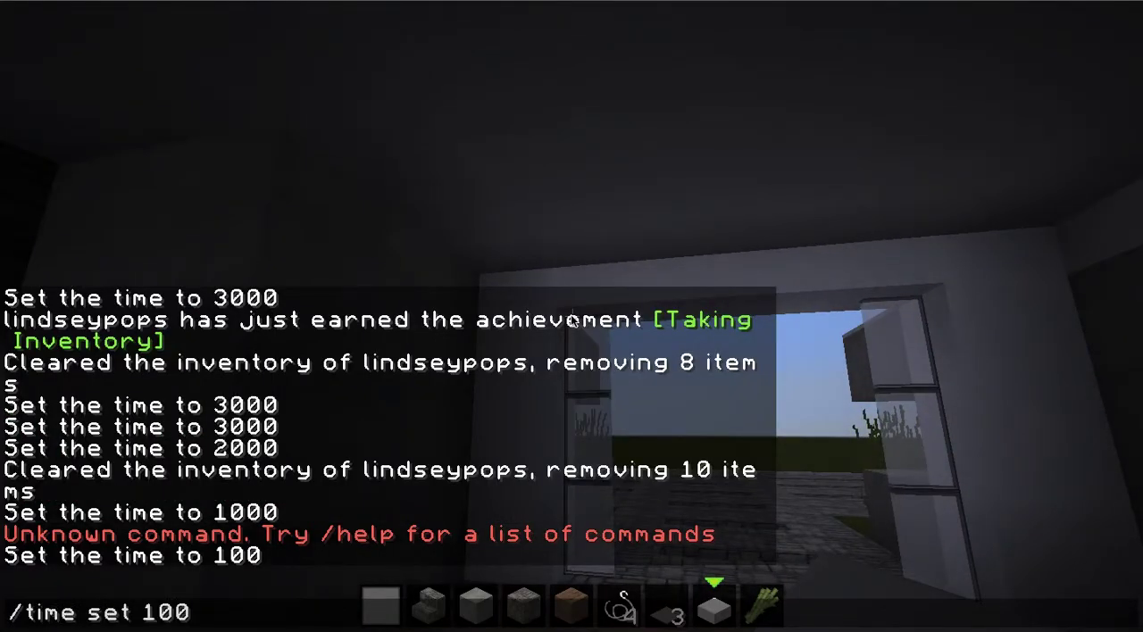
pyautogui.write('0')
pyautogui.press('Return')
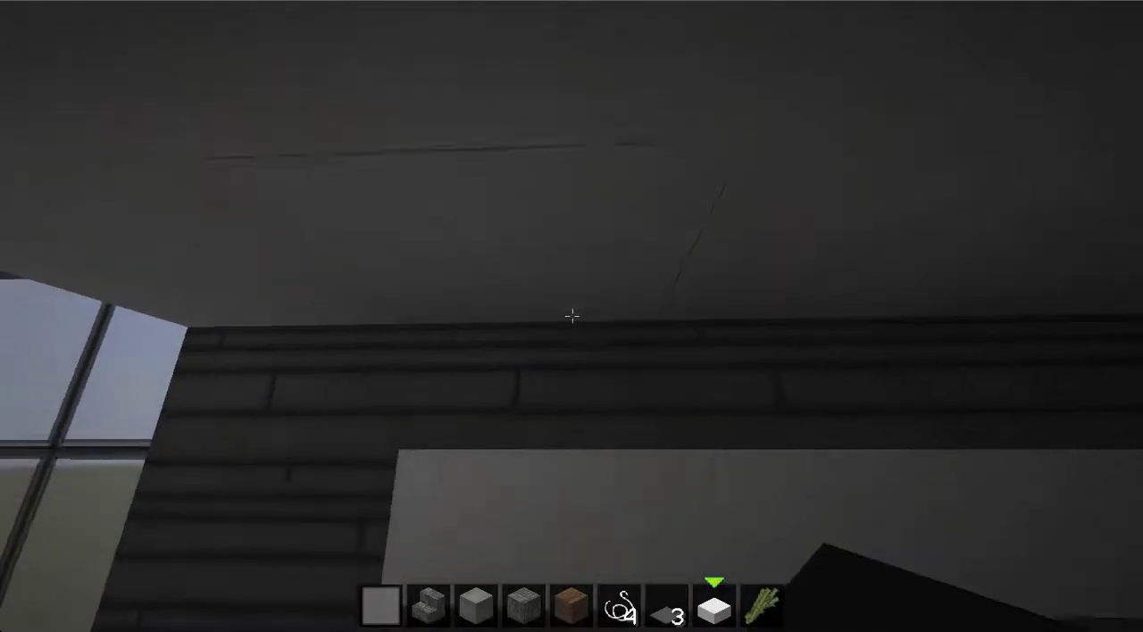
# Knock out several wall blocks, including a white quartz block, to open the recess.
pyautogui.click(571, 316)
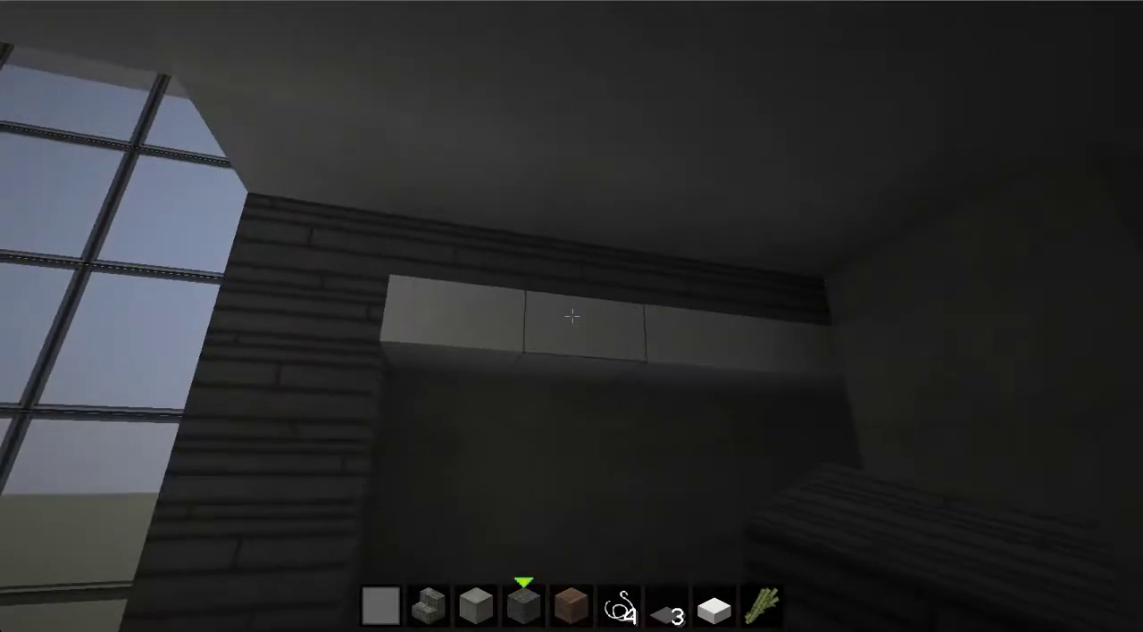
pyautogui.press('8')
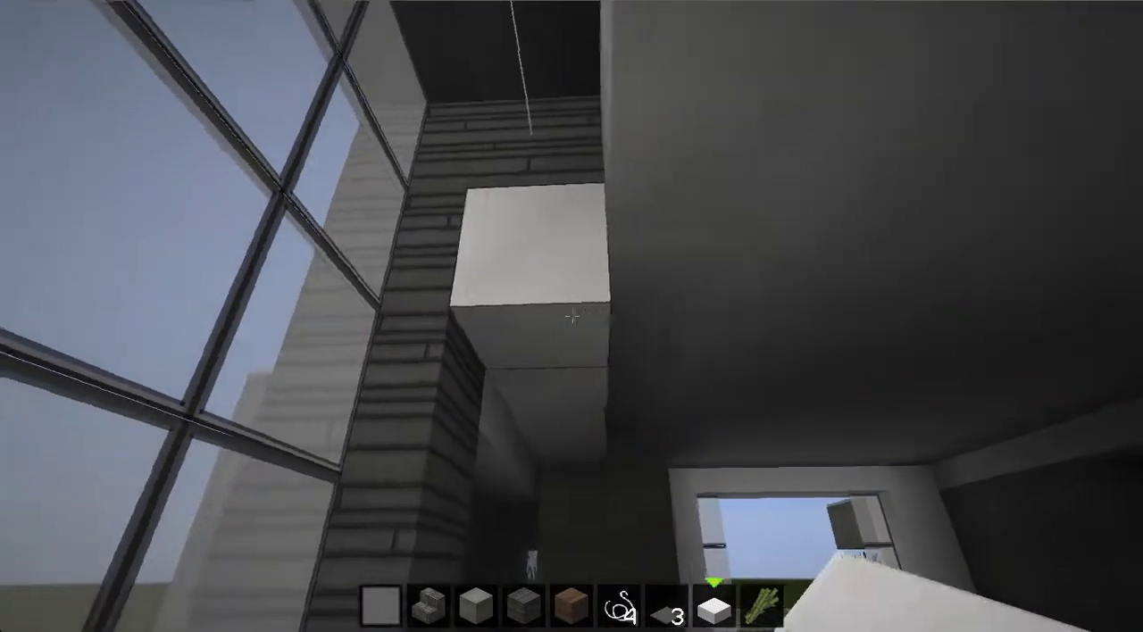
pyautogui.click(571, 318)
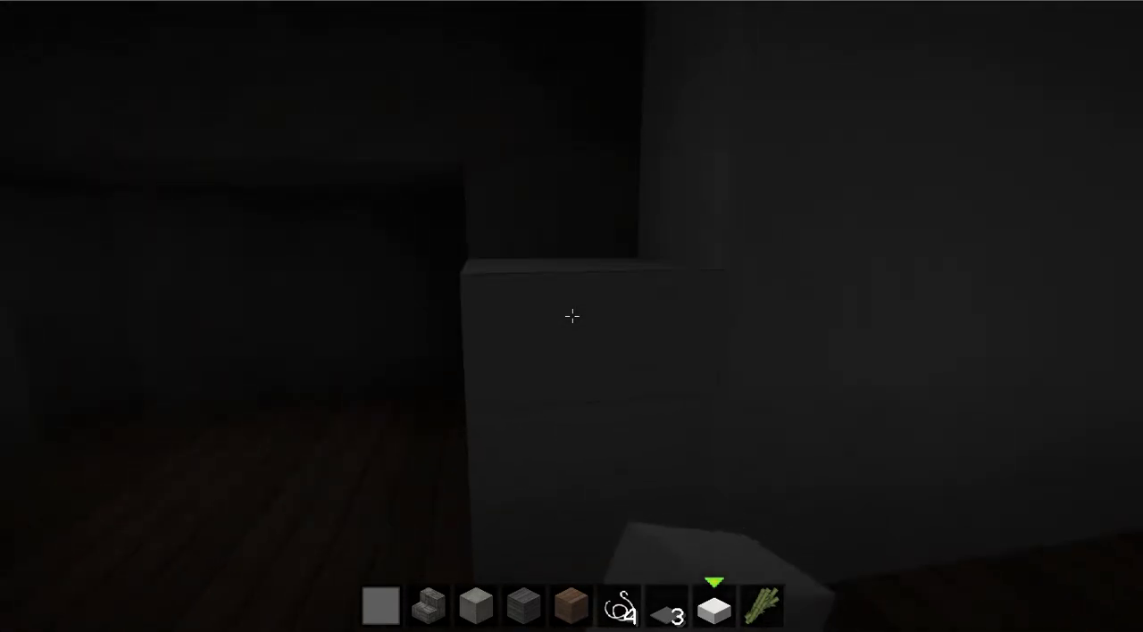
pyautogui.click(571, 316)
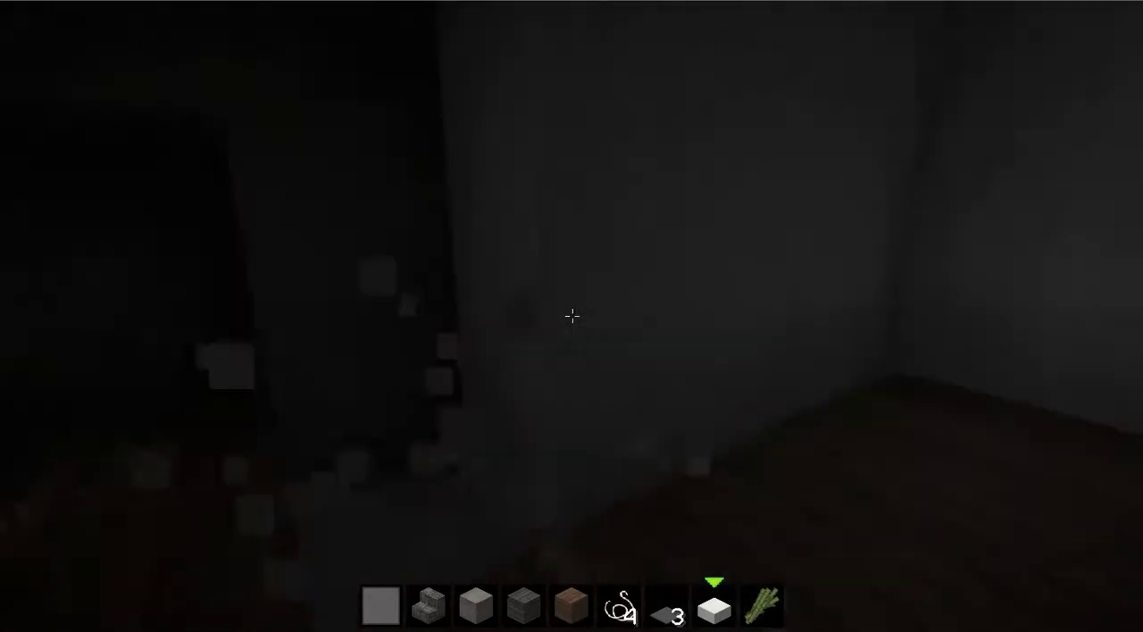
pyautogui.scroll(-1, 572, 317)
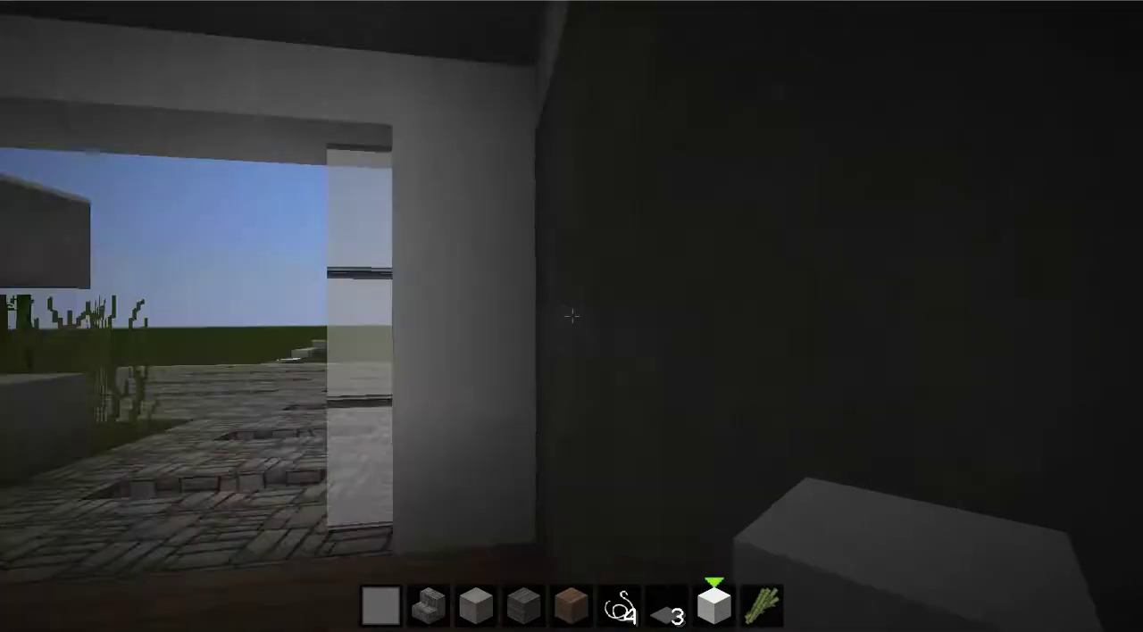
pyautogui.click(572, 316)
pyautogui.click(572, 316)
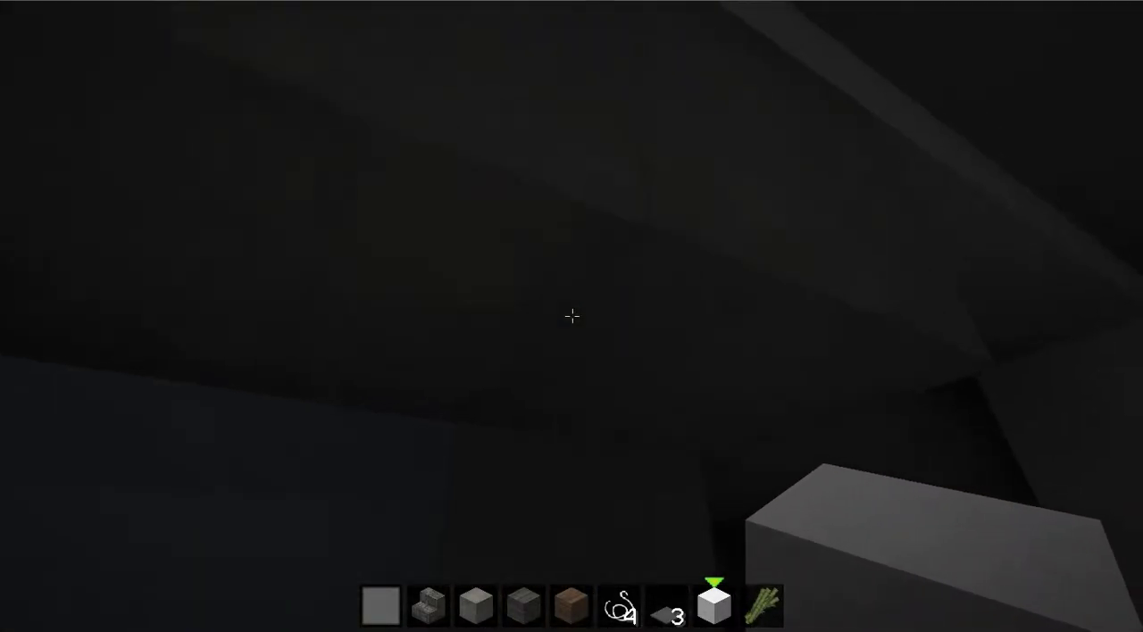
pyautogui.click(571, 316)
# Rebuild the recess with four white blocks, stacking a column and filling the hole.
pyautogui.rightClick(572, 316)
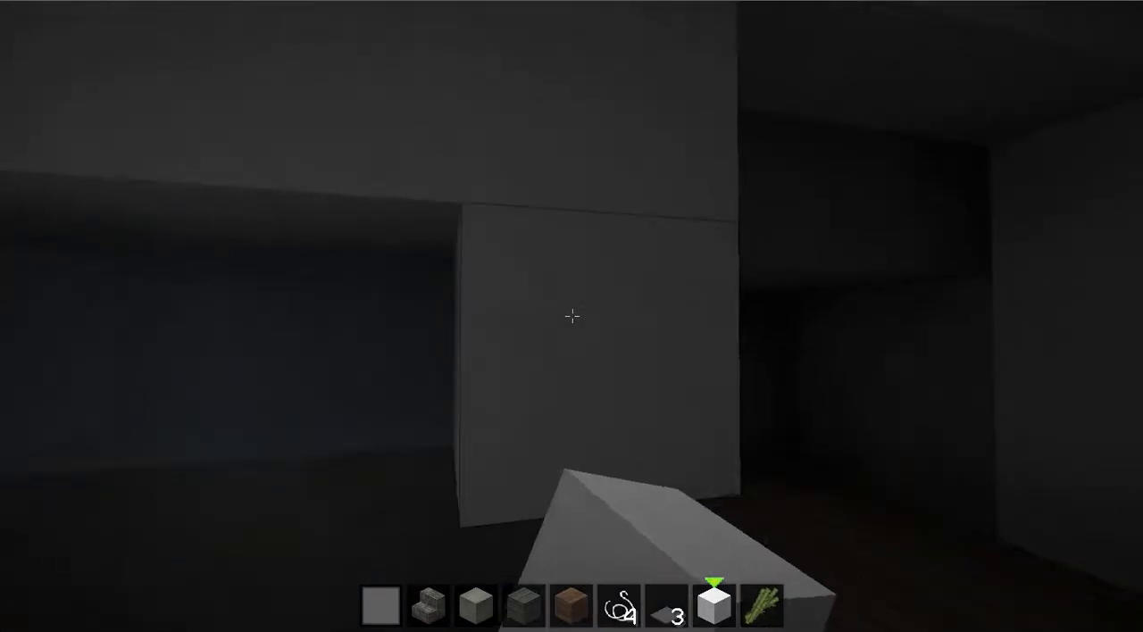
pyautogui.rightClick(572, 316)
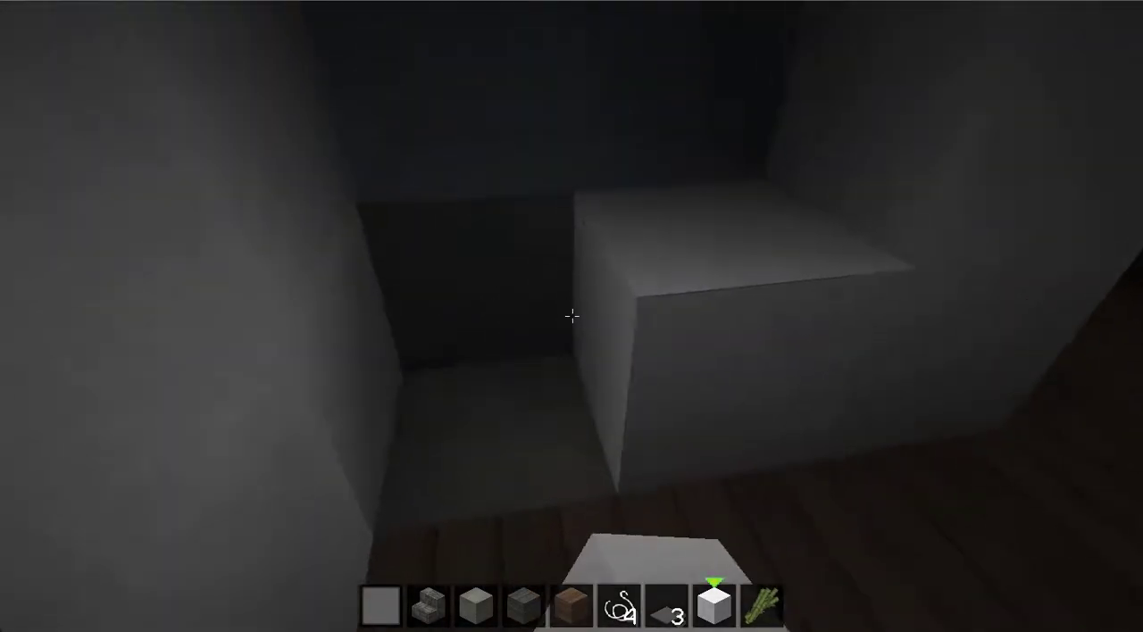
pyautogui.rightClick(571, 316)
pyautogui.rightClick(571, 316)
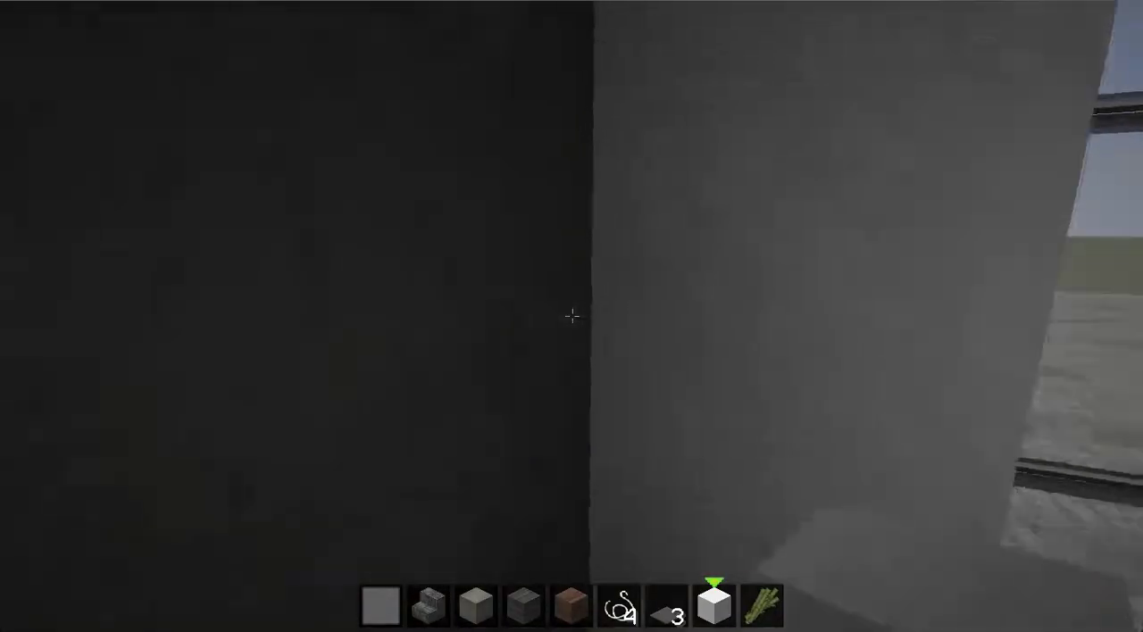
# Swap a recess block for white clay, add another, then break a ceiling block above.
pyautogui.click(572, 316)
pyautogui.rightClick(572, 316)
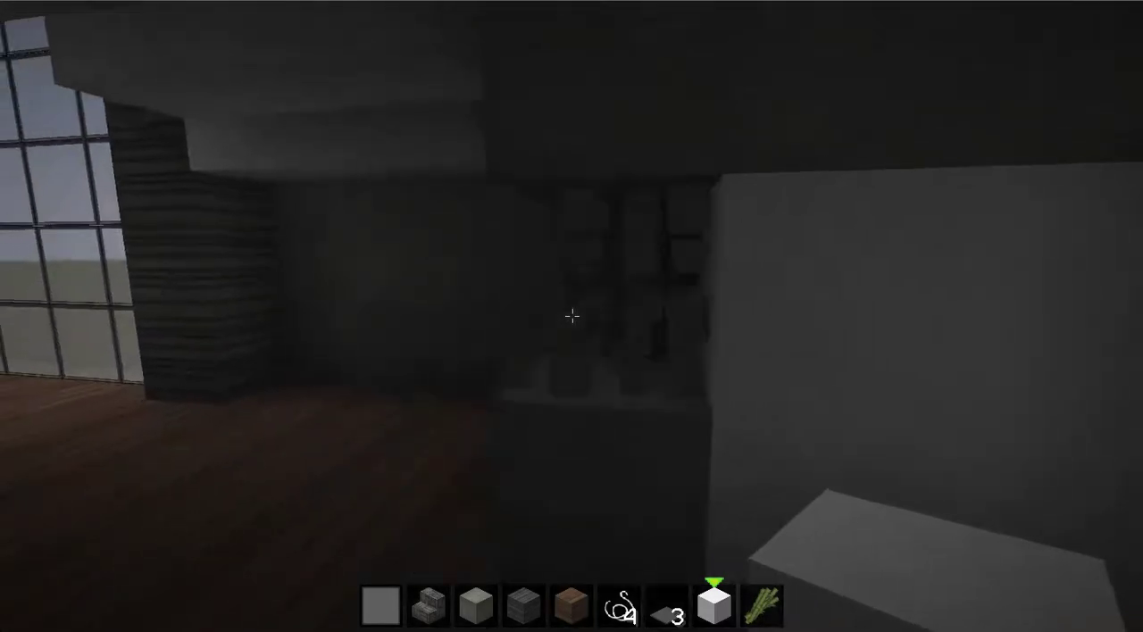
pyautogui.rightClick(572, 316)
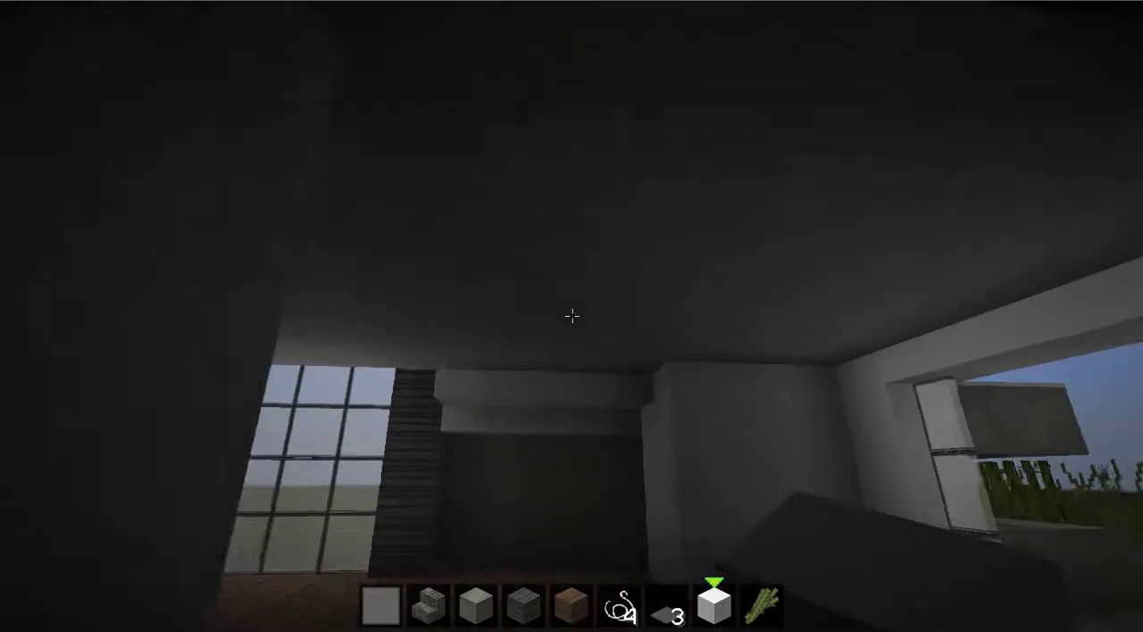
pyautogui.click(572, 316)
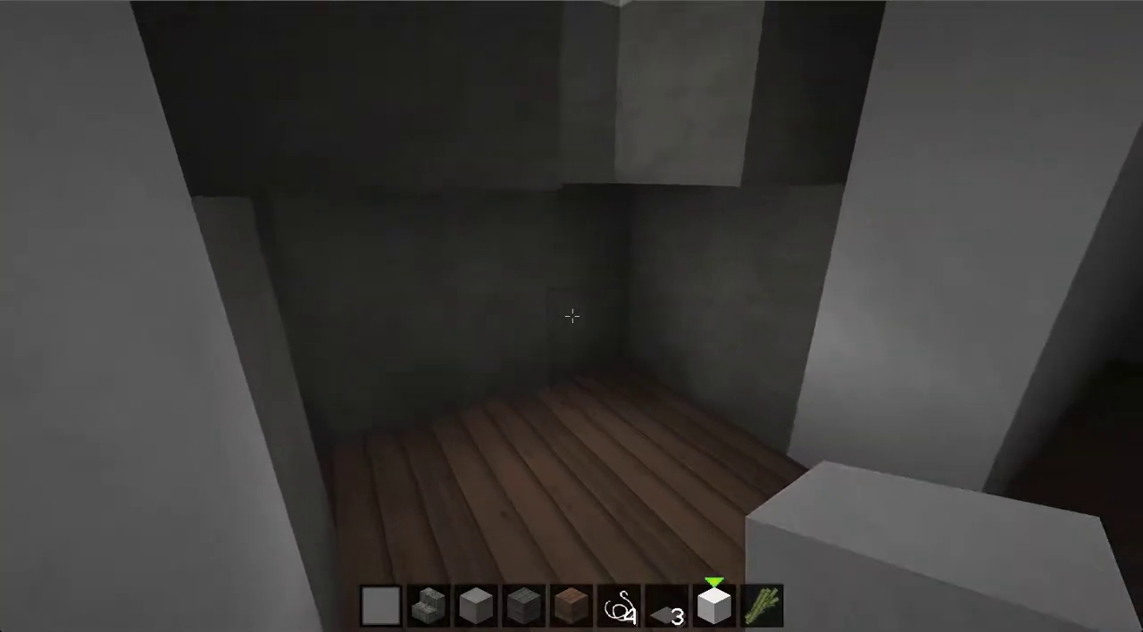
# Clear the inventory with a slash command and select slot 1.
pyautogui.press('/')
pyautogui.write('ar')
pyautogui.press('Return')
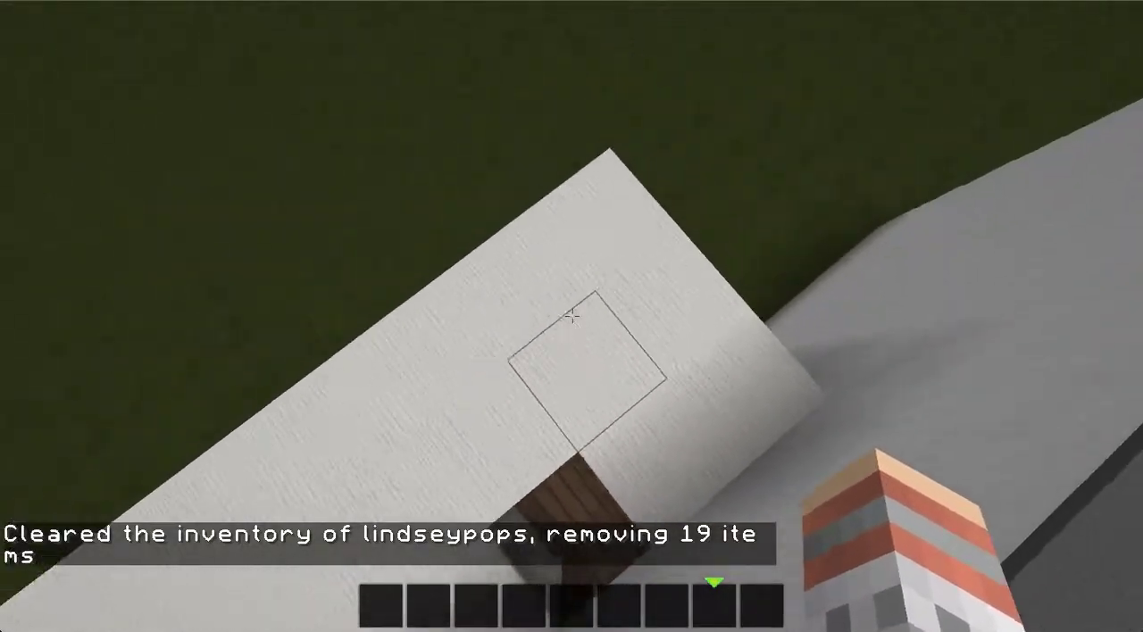
pyautogui.press('1')
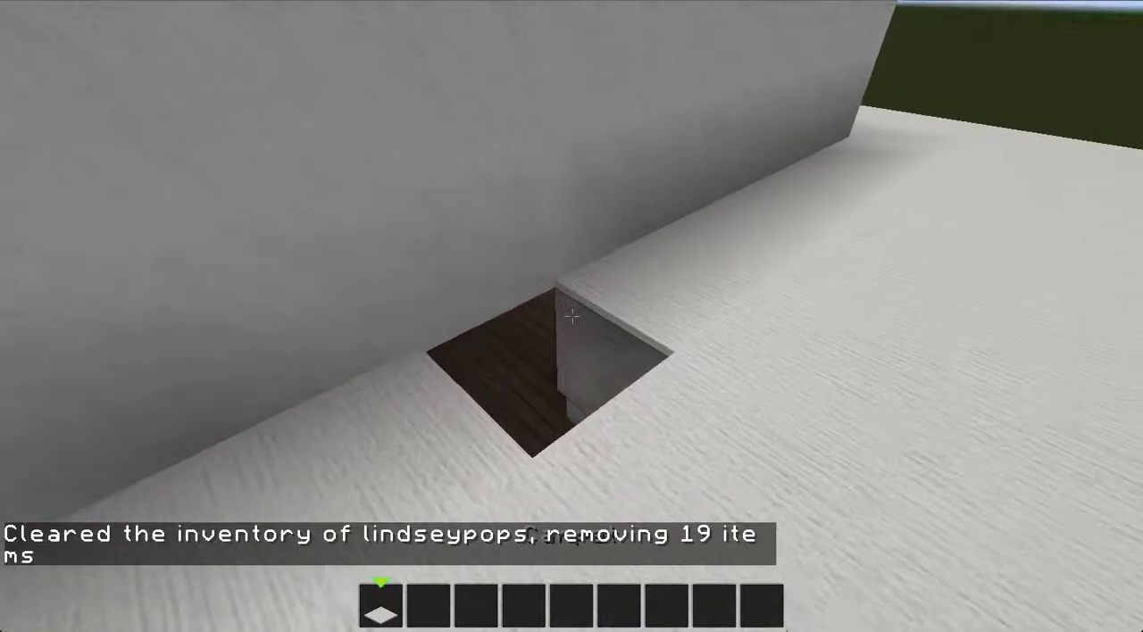
pyautogui.press('2')
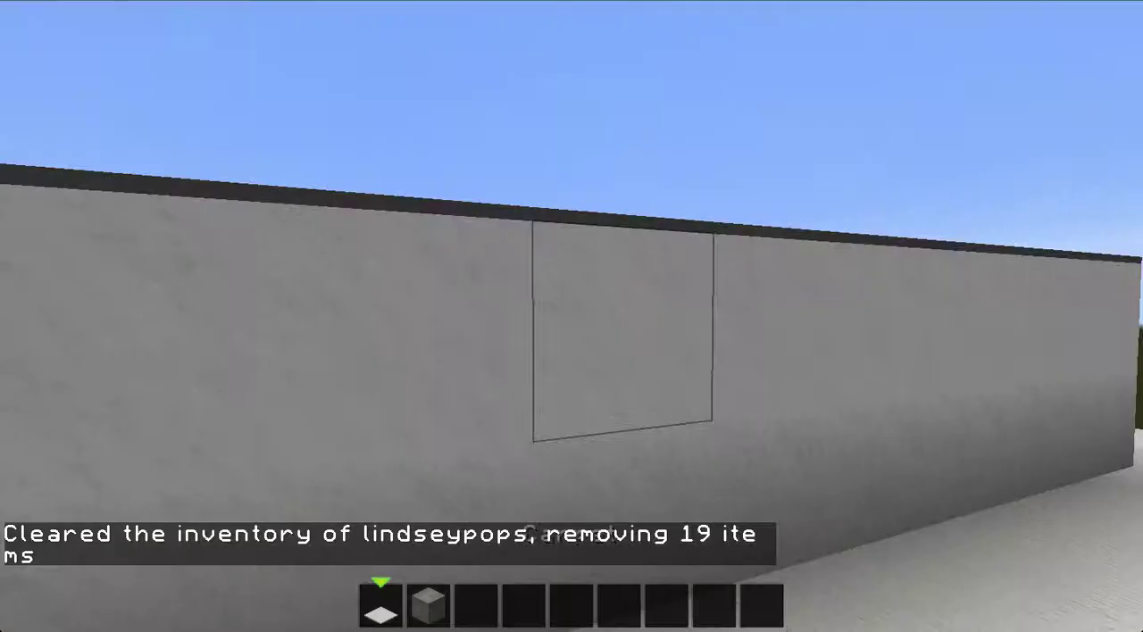
pyautogui.press('1')
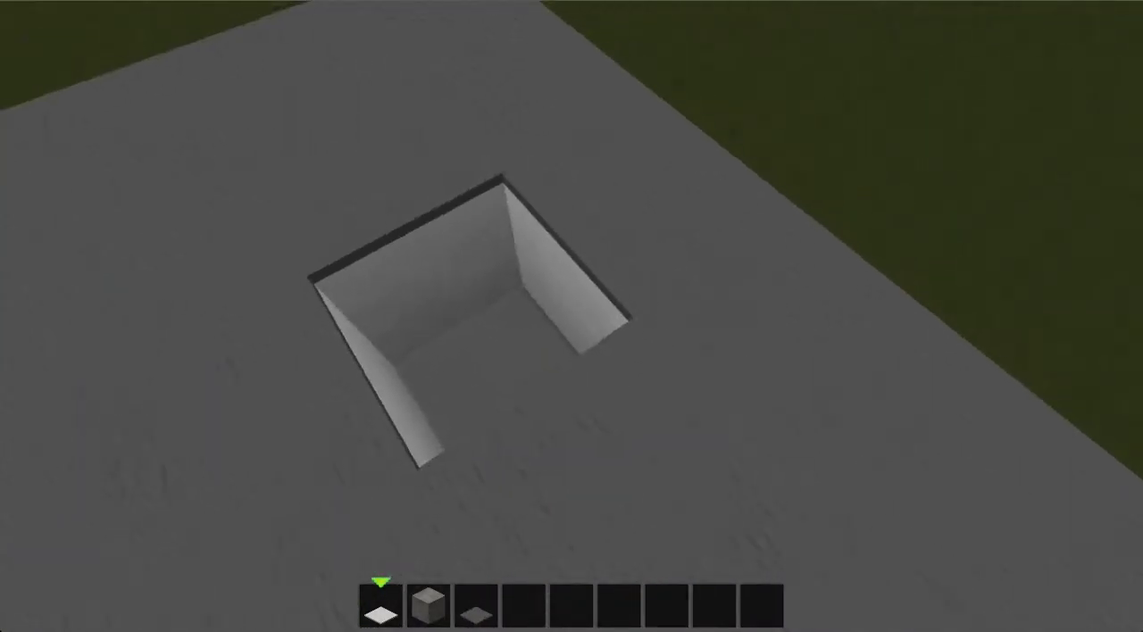
# Fill the roof gap with white clay and top it with gray carpet.
pyautogui.rightClick(571, 316)
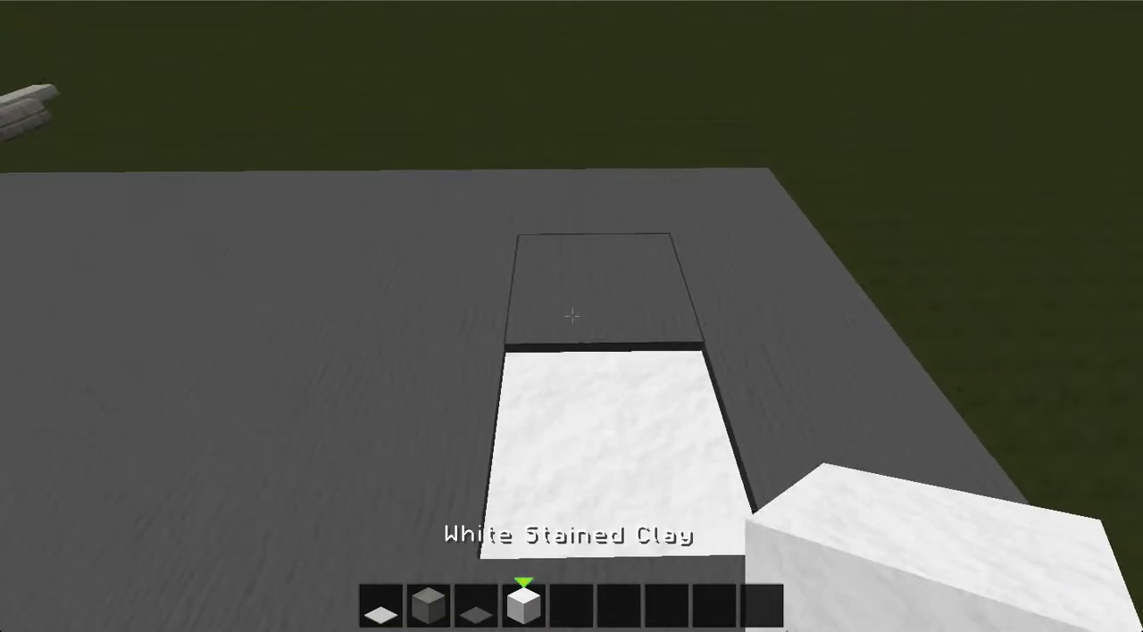
pyautogui.press('3')
pyautogui.rightClick(572, 316)
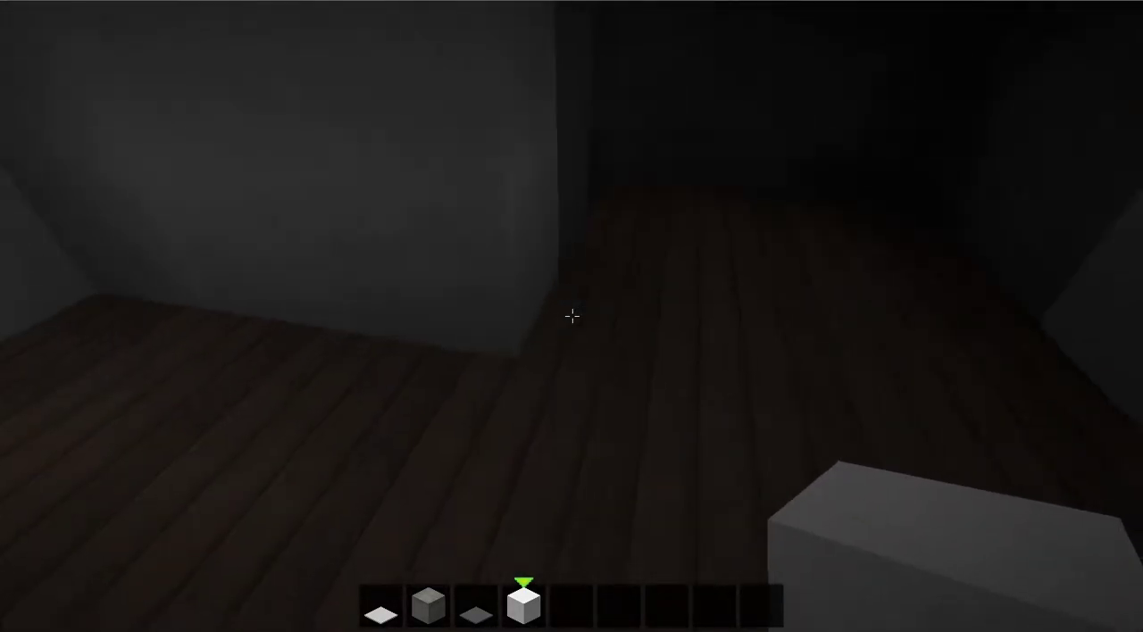
# Knock a block out of the wall niche and add glowstone and glass panes to the hotbar.
pyautogui.click(572, 316)
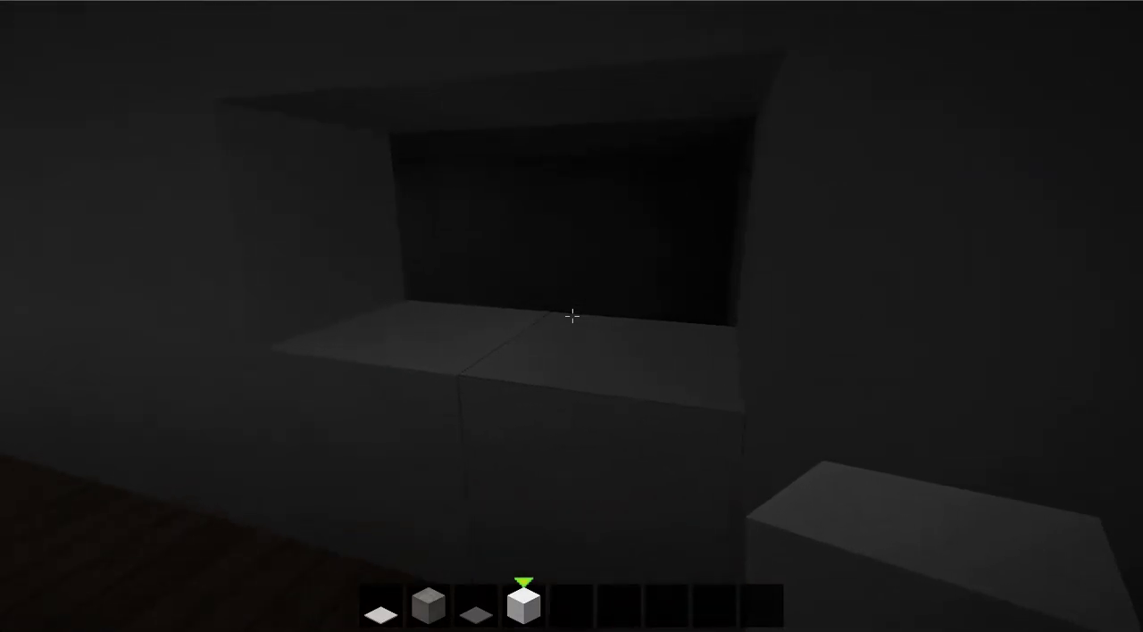
pyautogui.press('e')
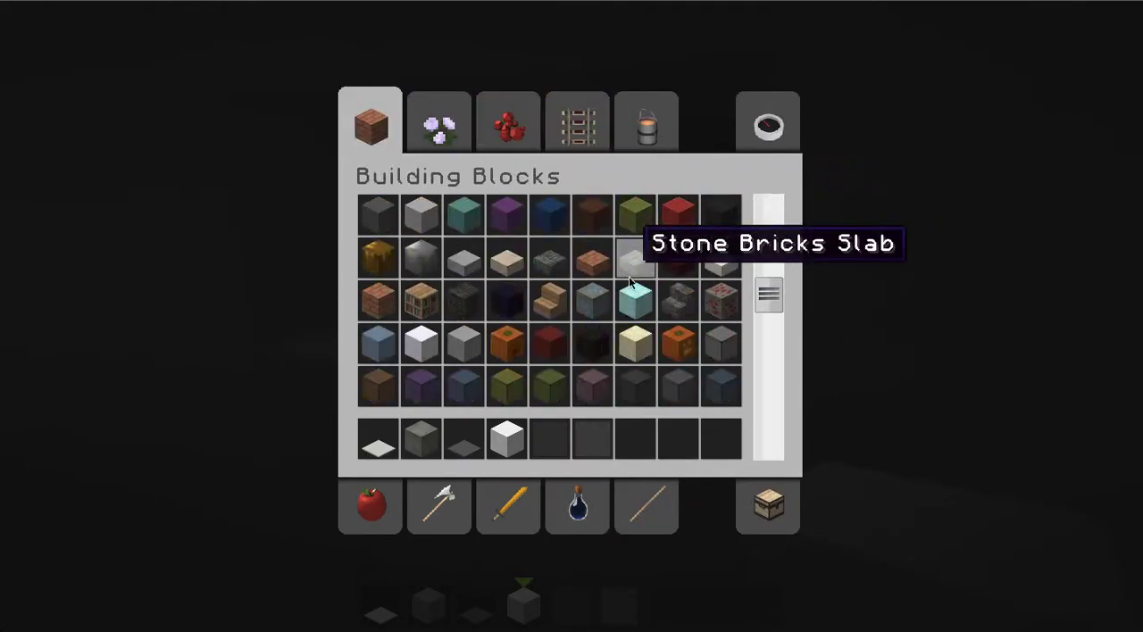
pyautogui.click(636, 440)
pyautogui.press('e')
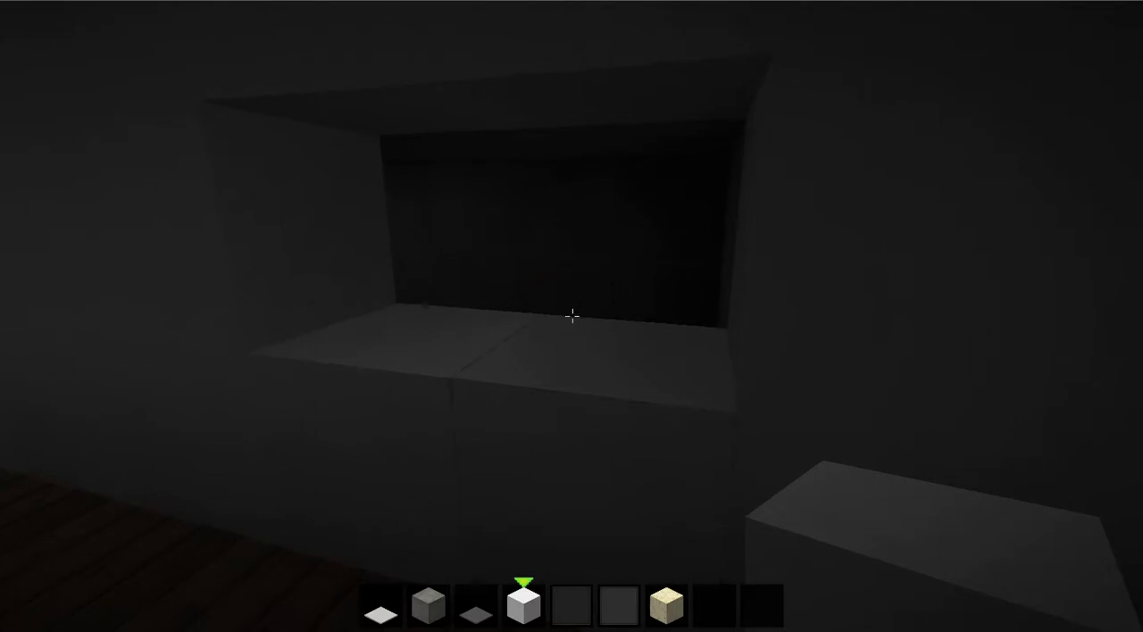
# Place glowstone inside the niche, view it, and break the left glowstone.
pyautogui.press('7')
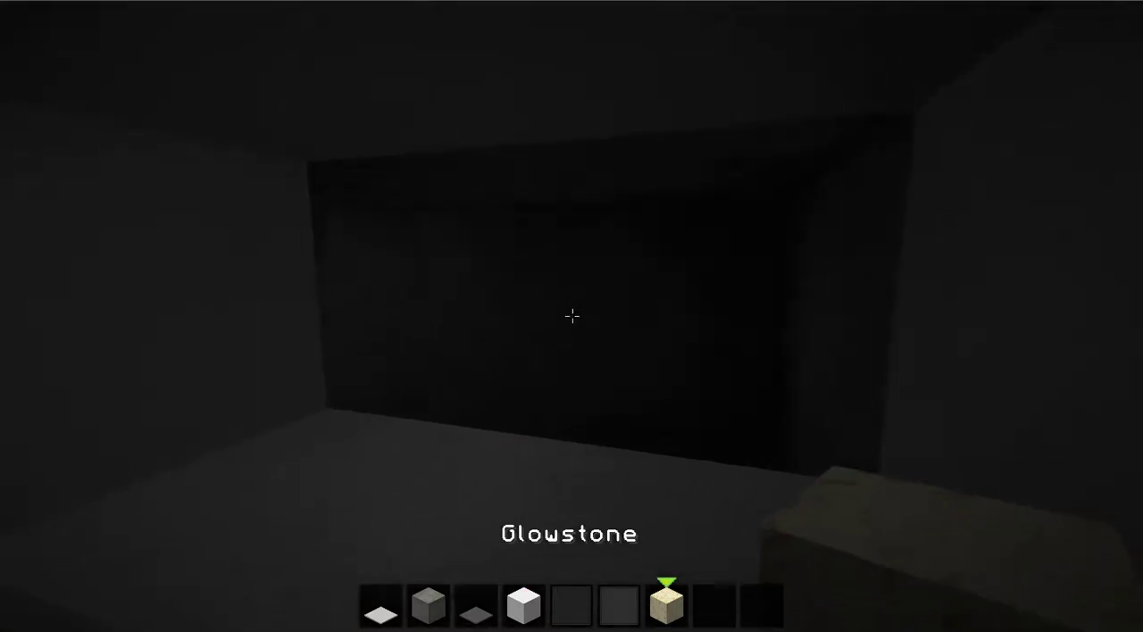
pyautogui.rightClick(572, 316)
pyautogui.press('s')
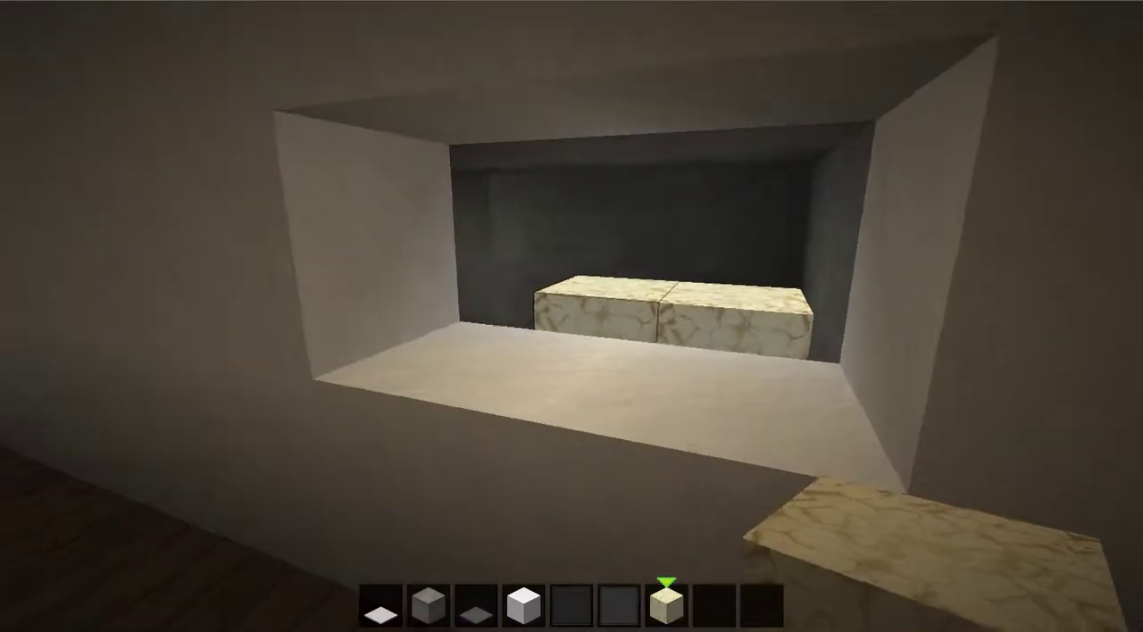
pyautogui.press('w')
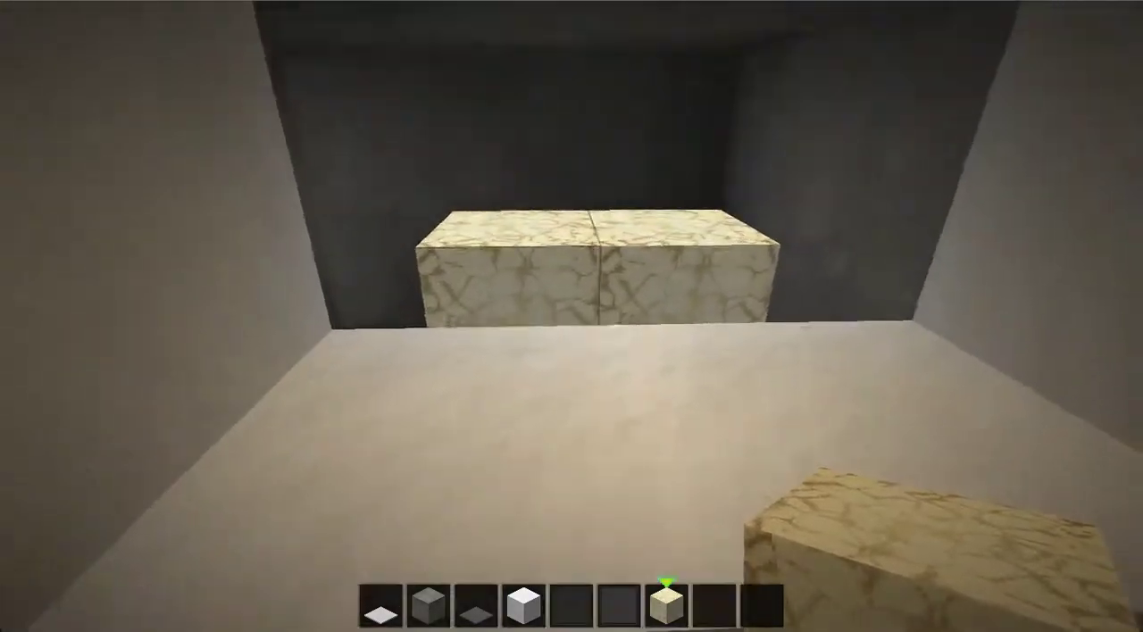
pyautogui.click(571, 316)
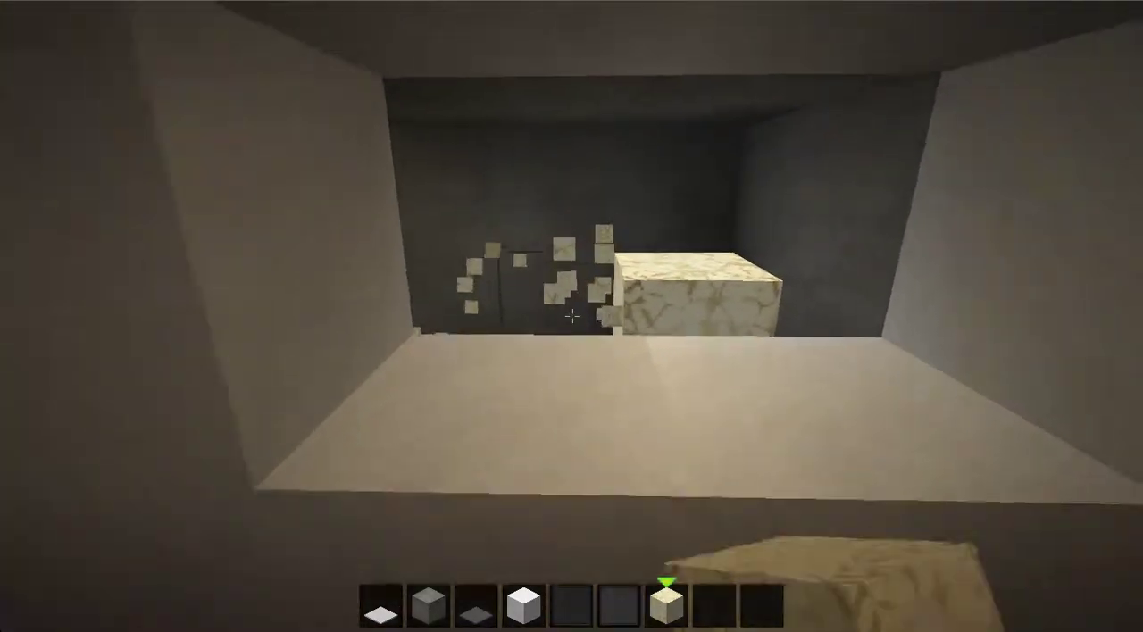
pyautogui.press('s')
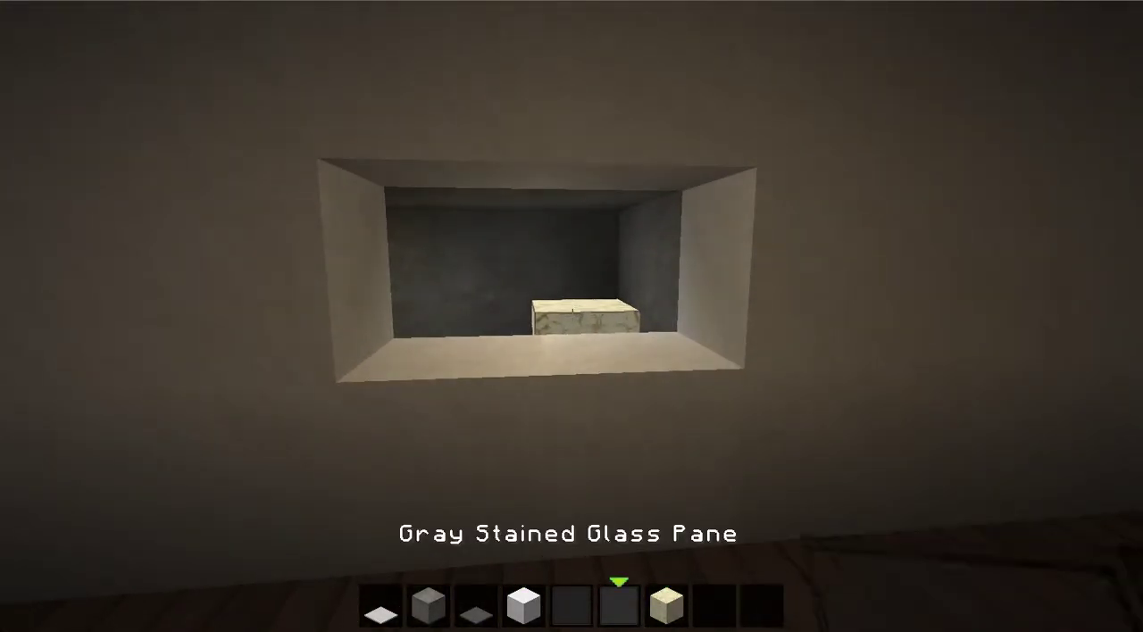
# Glaze the niche with black stained glass panes, then break the panes and remaining glowstone.
pyautogui.press('5')
pyautogui.rightClick(571, 316)
pyautogui.rightClick(571, 316)
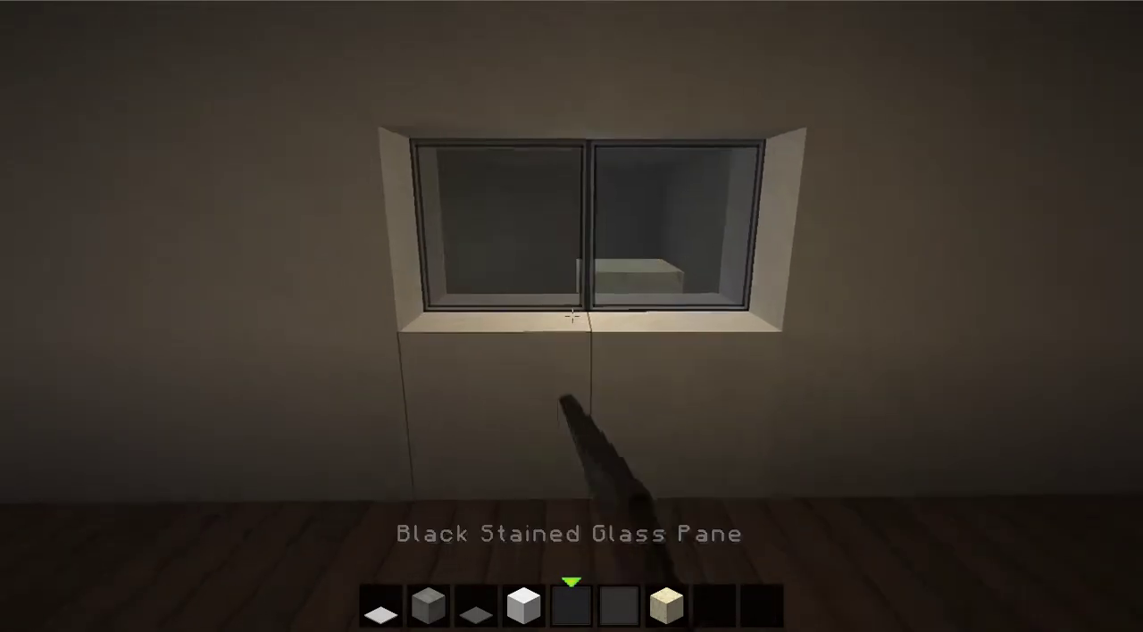
pyautogui.press('s')
pyautogui.press('w')
pyautogui.click(571, 316)
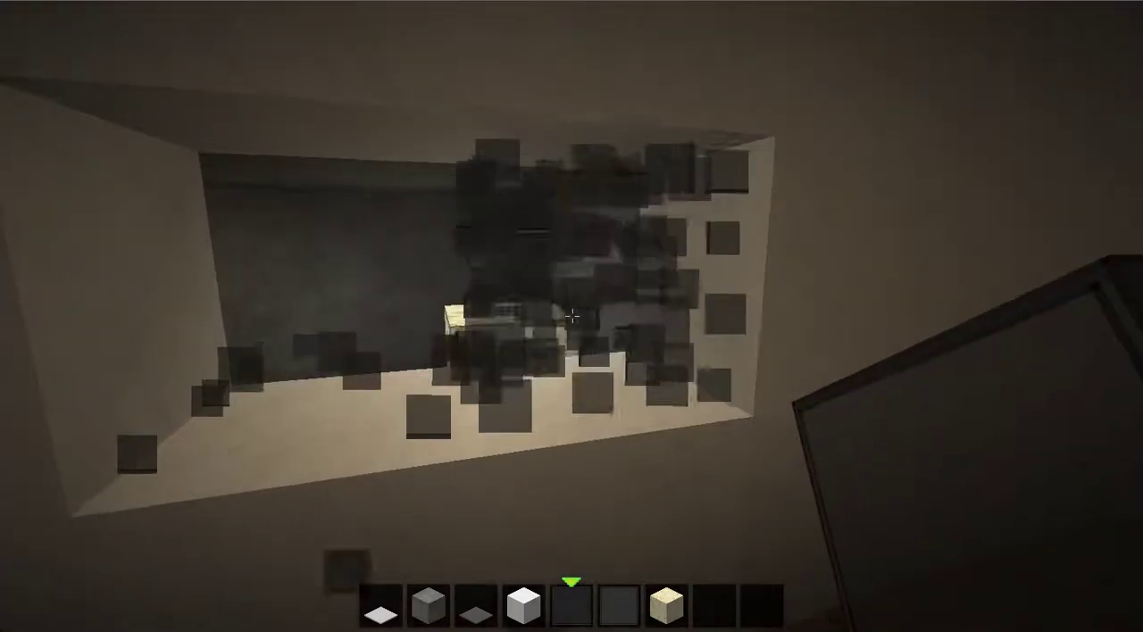
pyautogui.click(572, 316)
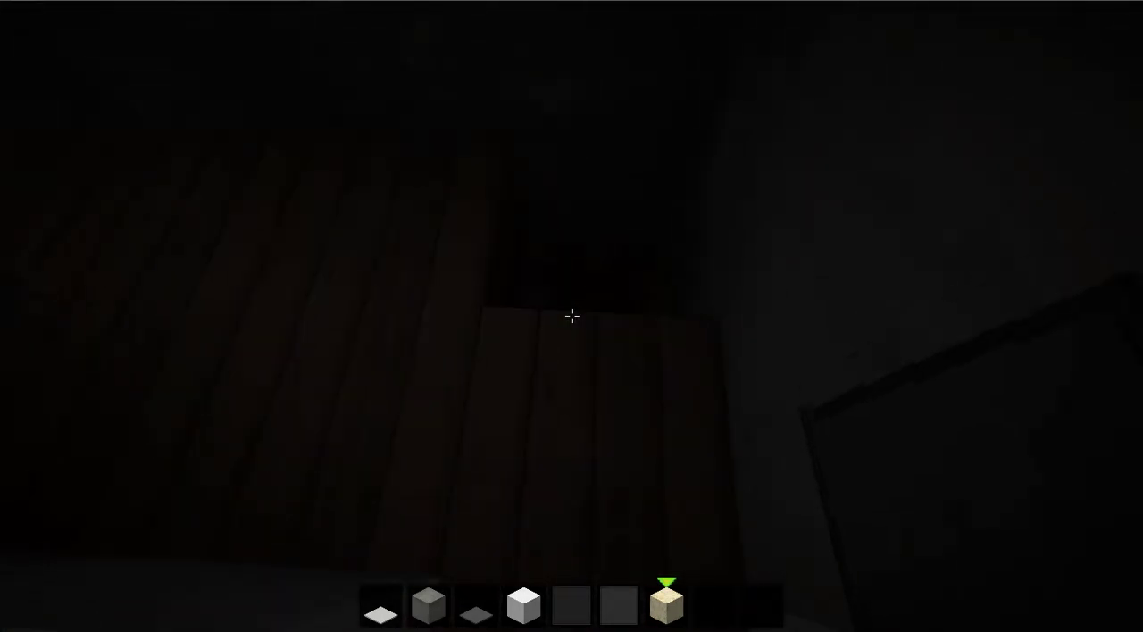
# Set glowstone into the corridor floor and break the block covering it.
pyautogui.rightClick(572, 316)
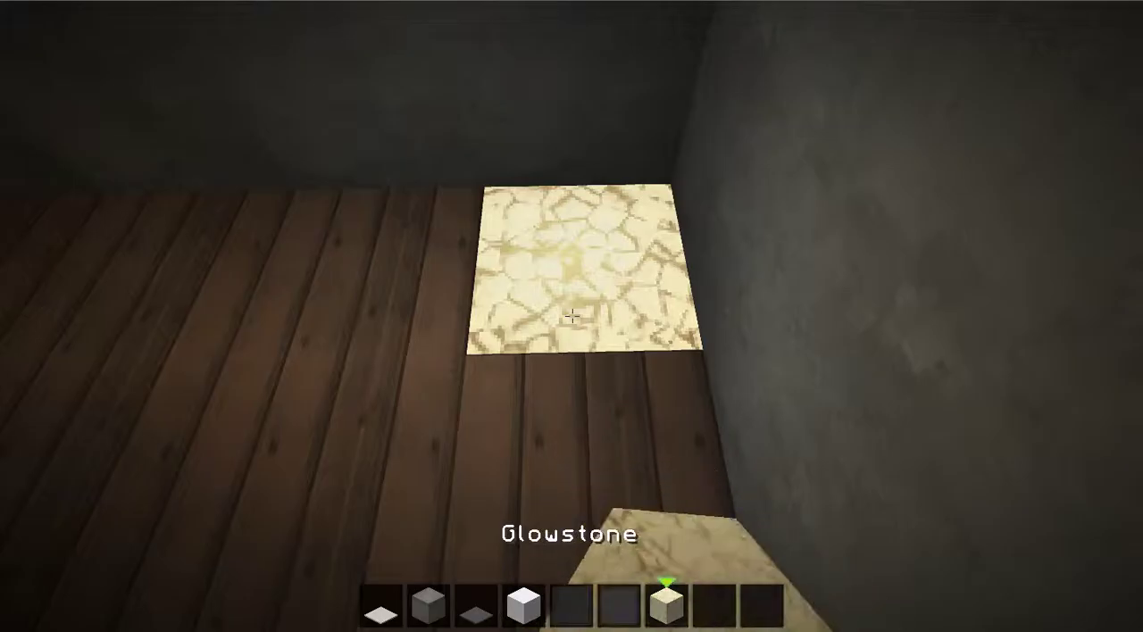
pyautogui.press('s')
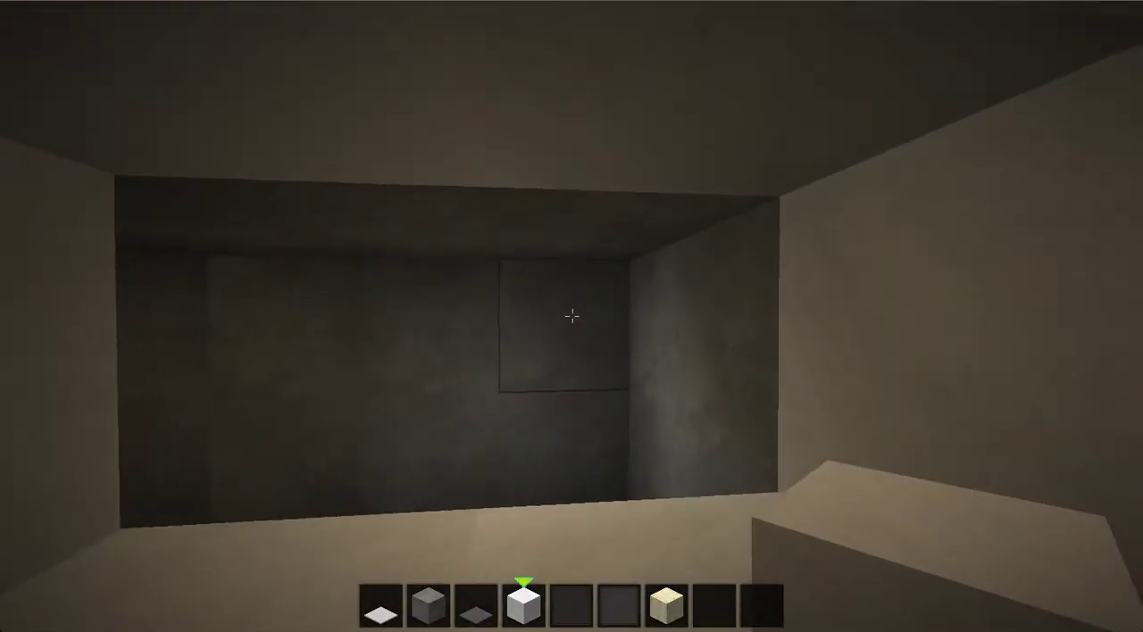
pyautogui.click(572, 317)
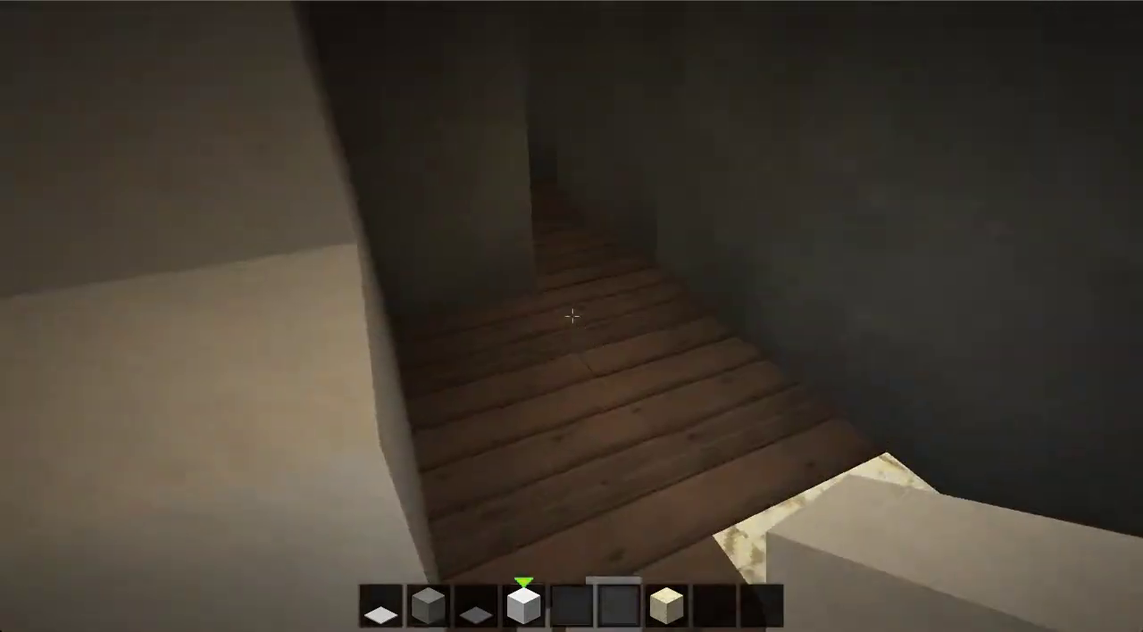
# Break the plank beside the glowstone, stock a water bucket and dark green block, and hold the bucket.
pyautogui.click(572, 316)
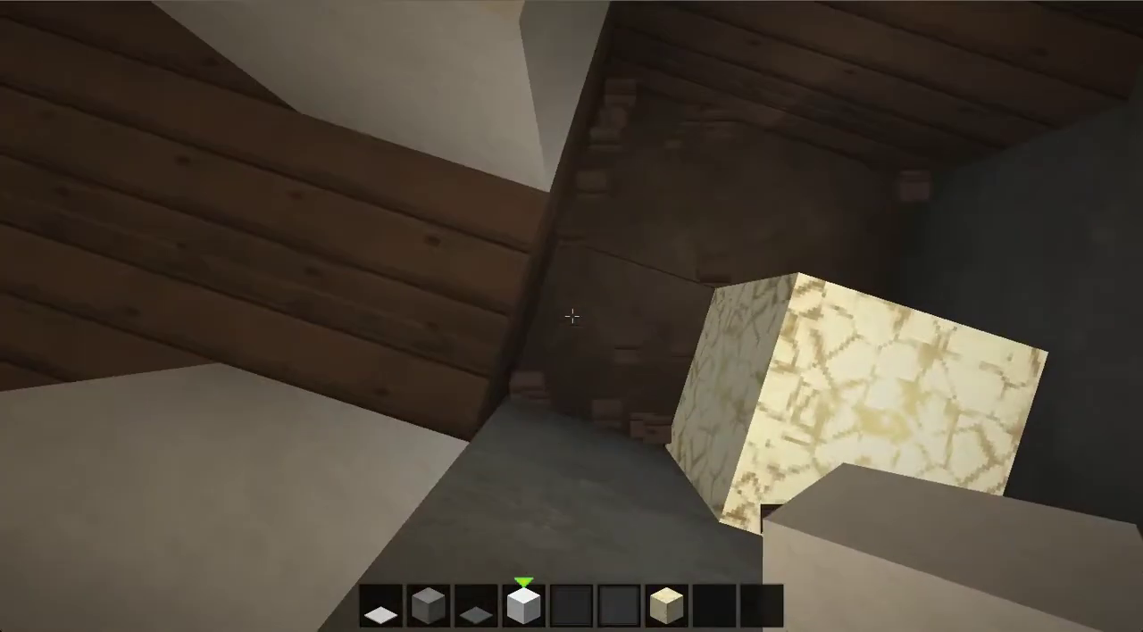
pyautogui.press('e')
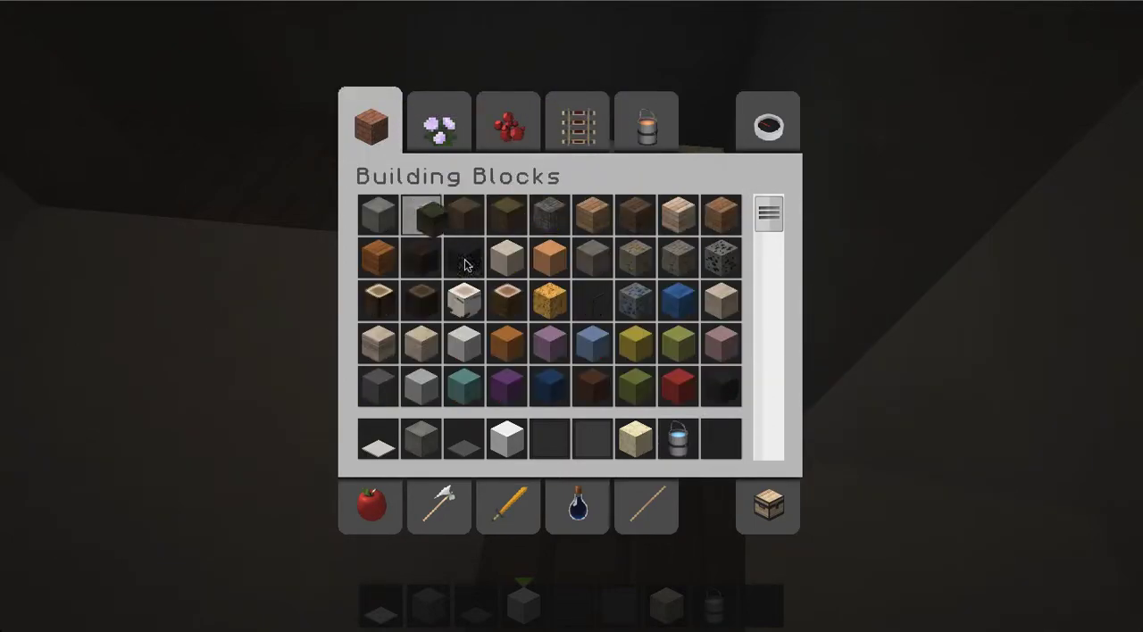
pyautogui.click(740, 441)
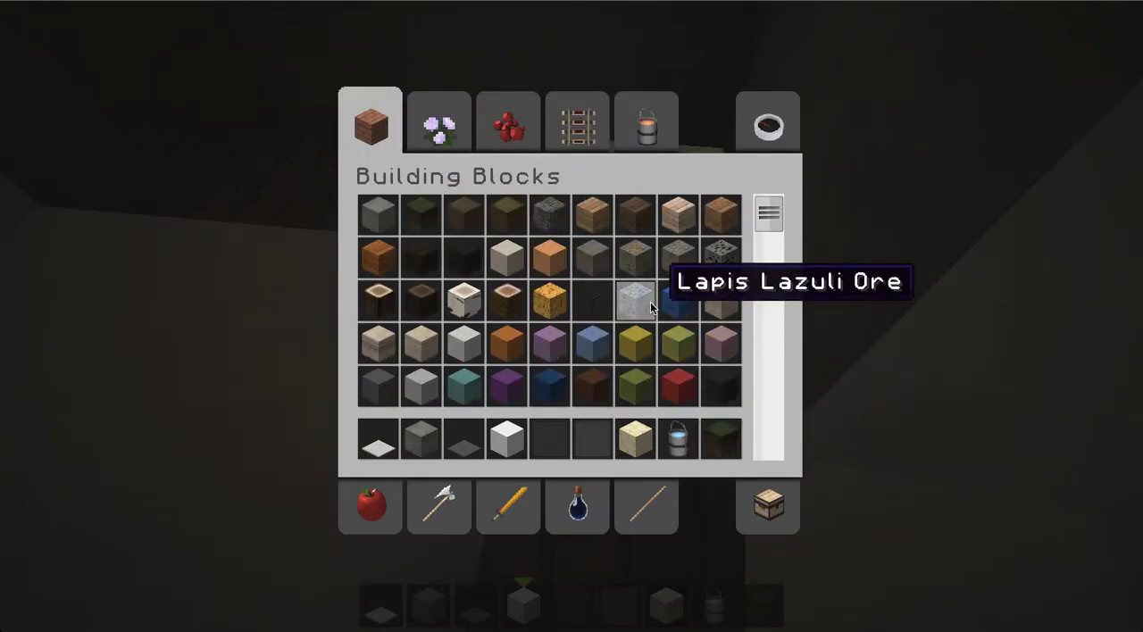
pyautogui.press('e')
pyautogui.press('8')
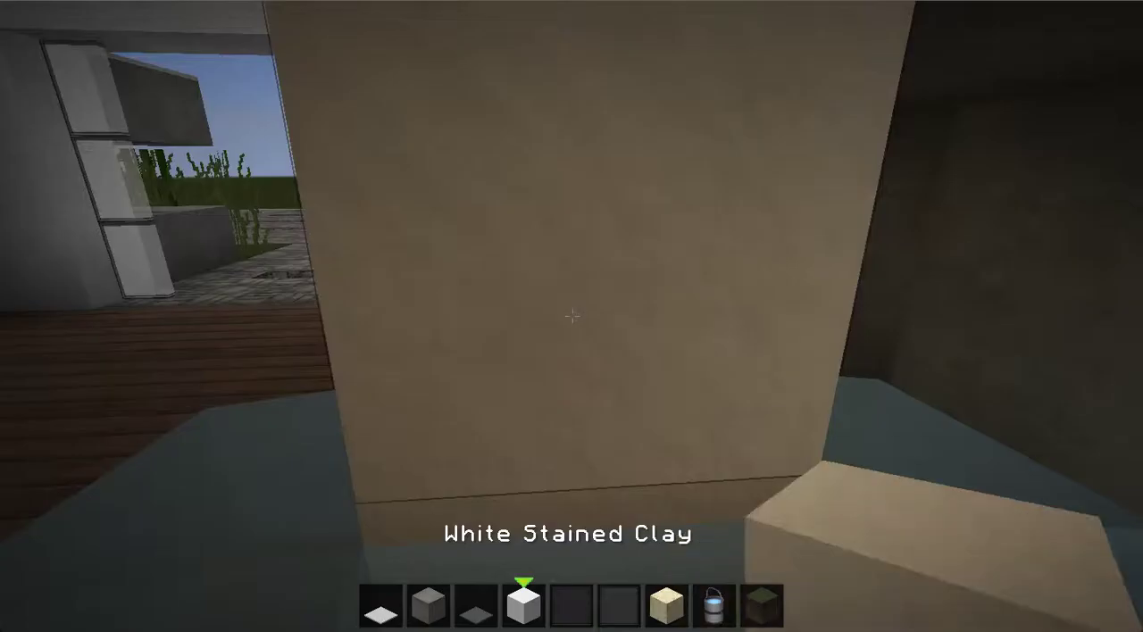
# Break the white clay and light blue blocks and pour water around the sunken glowstone.
pyautogui.click(571, 316)
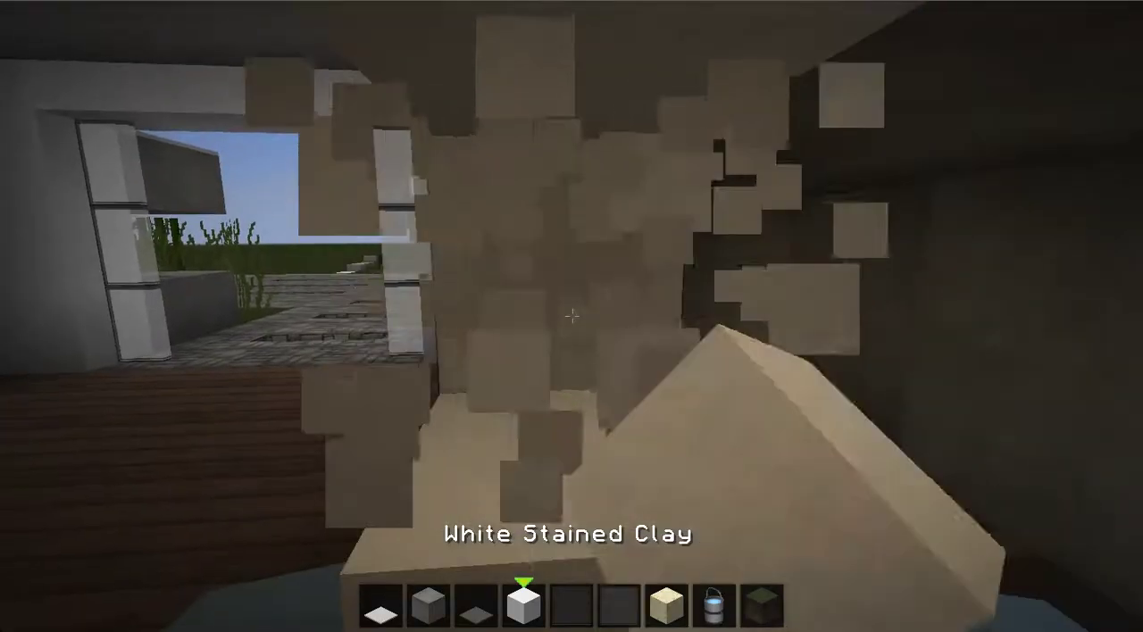
pyautogui.click(572, 316)
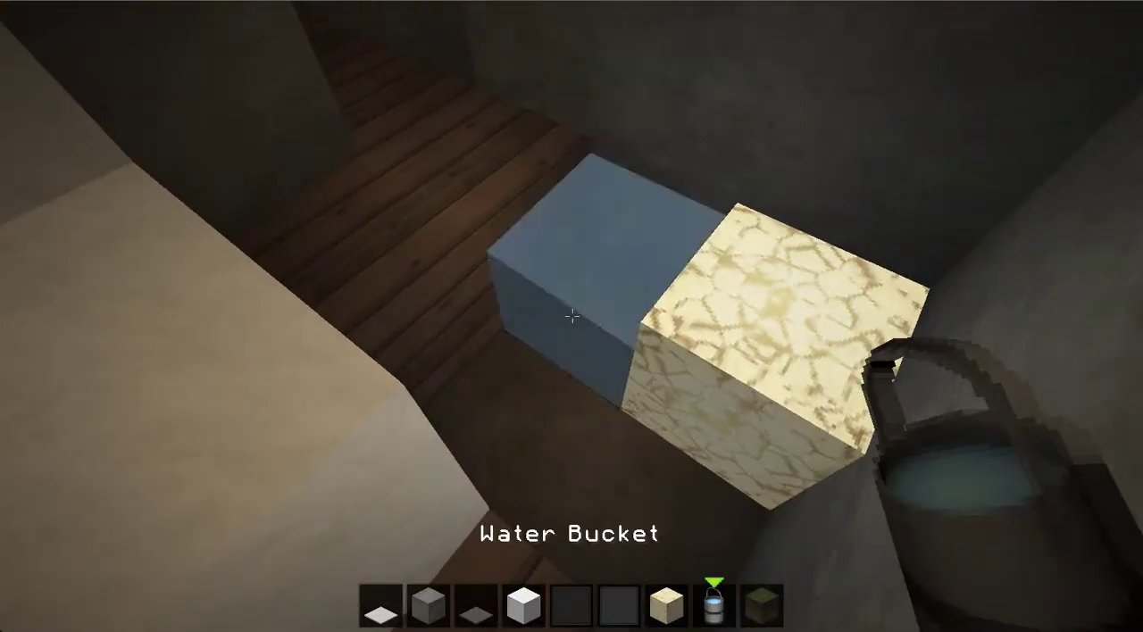
pyautogui.rightClick(572, 316)
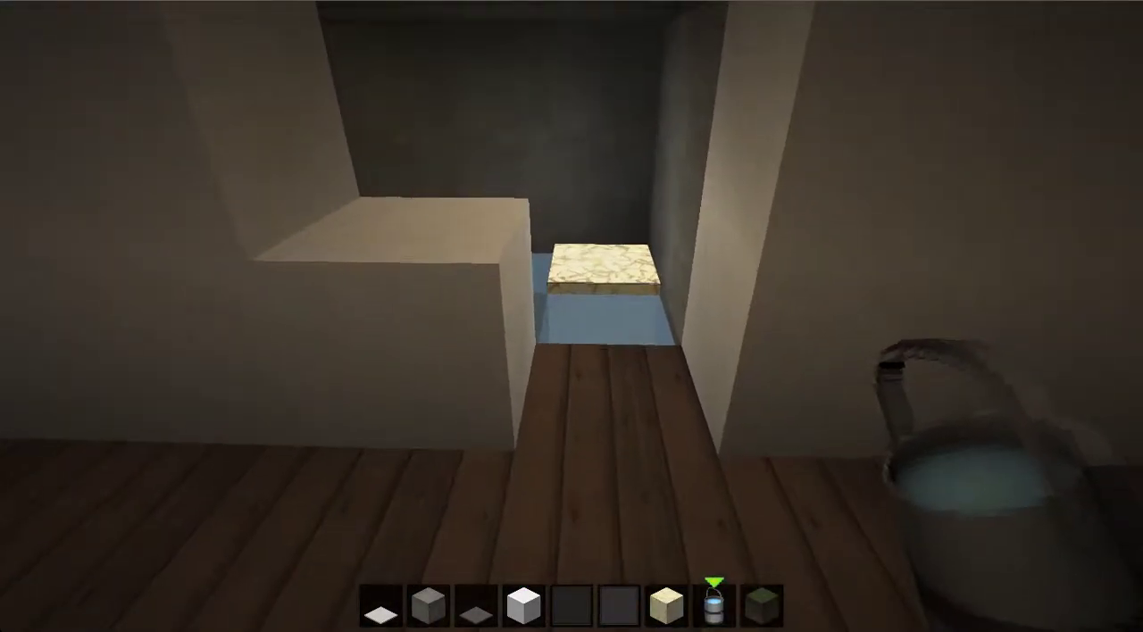
pyautogui.press('w')
pyautogui.press('s')
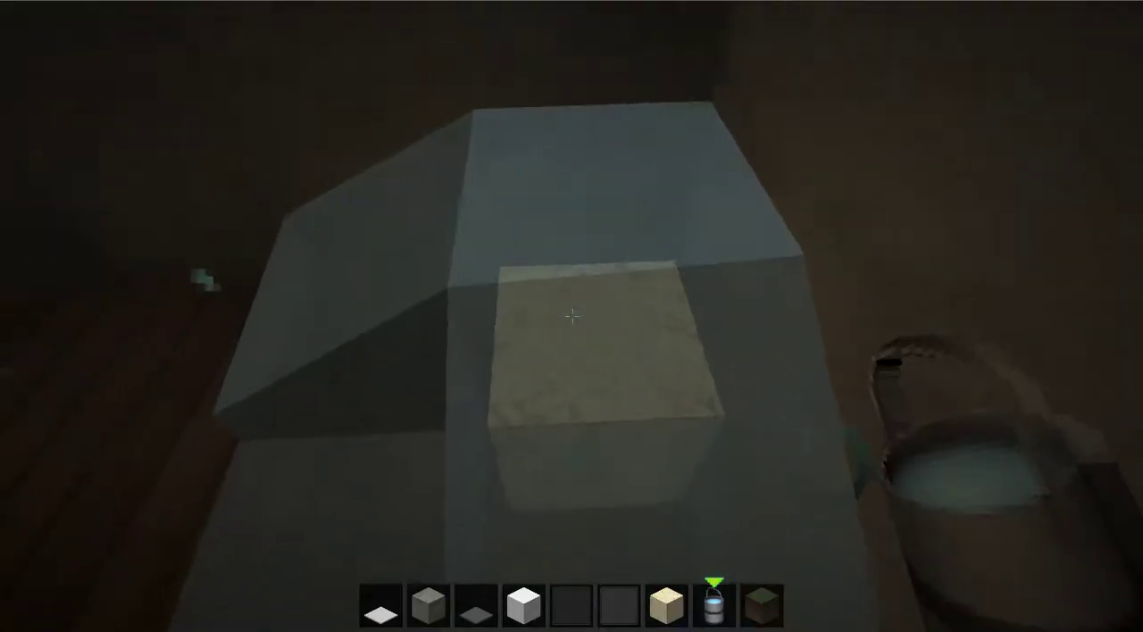
pyautogui.press('s')
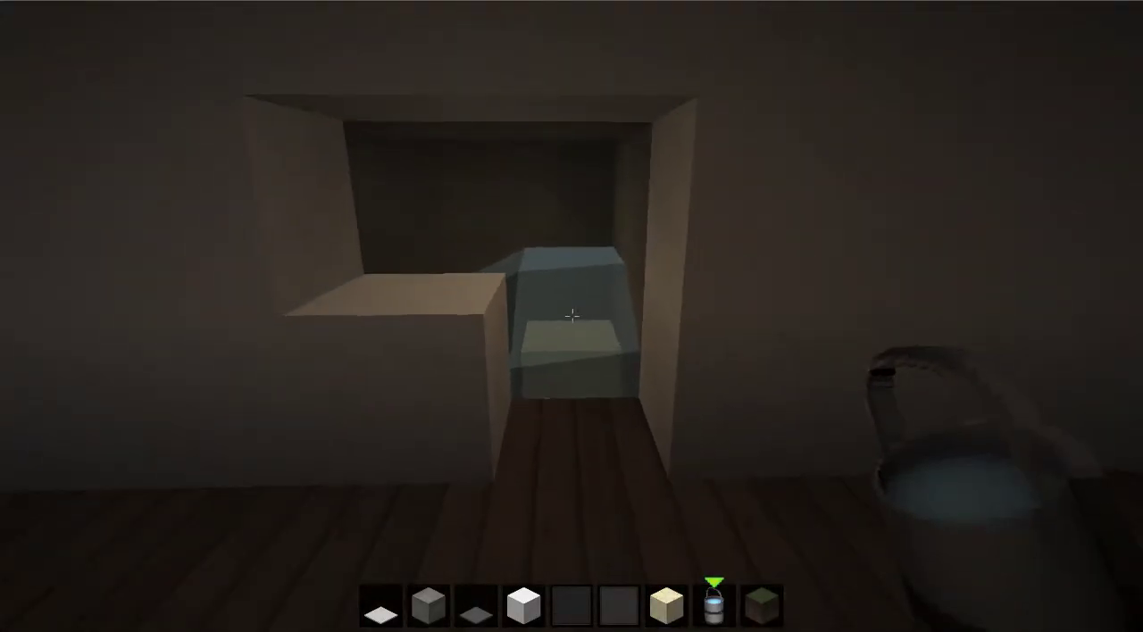
pyautogui.press('w')
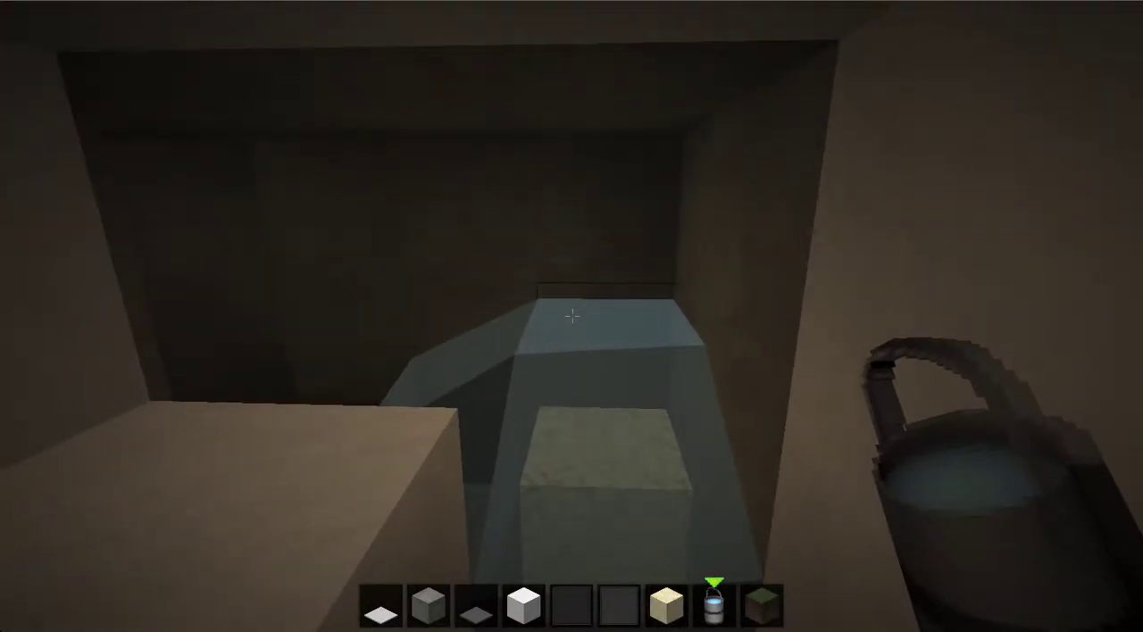
pyautogui.press('w')
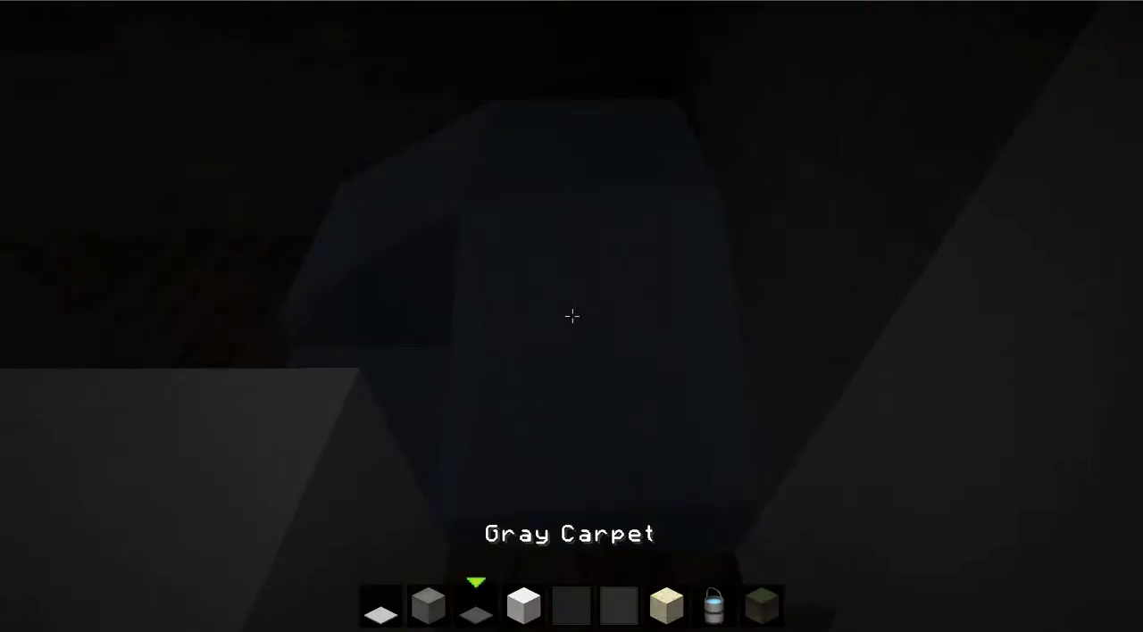
# Place glowstone beneath the water in the niche, then step back.
pyautogui.press('7')
pyautogui.rightClick(571, 316)
pyautogui.press('s')
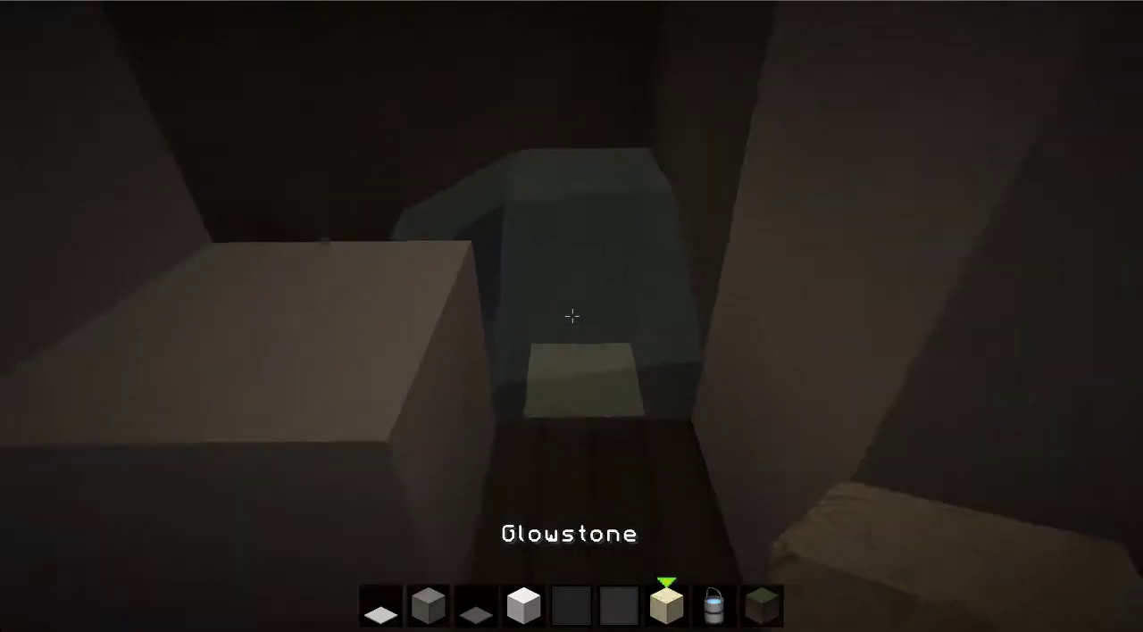
pyautogui.press('w')
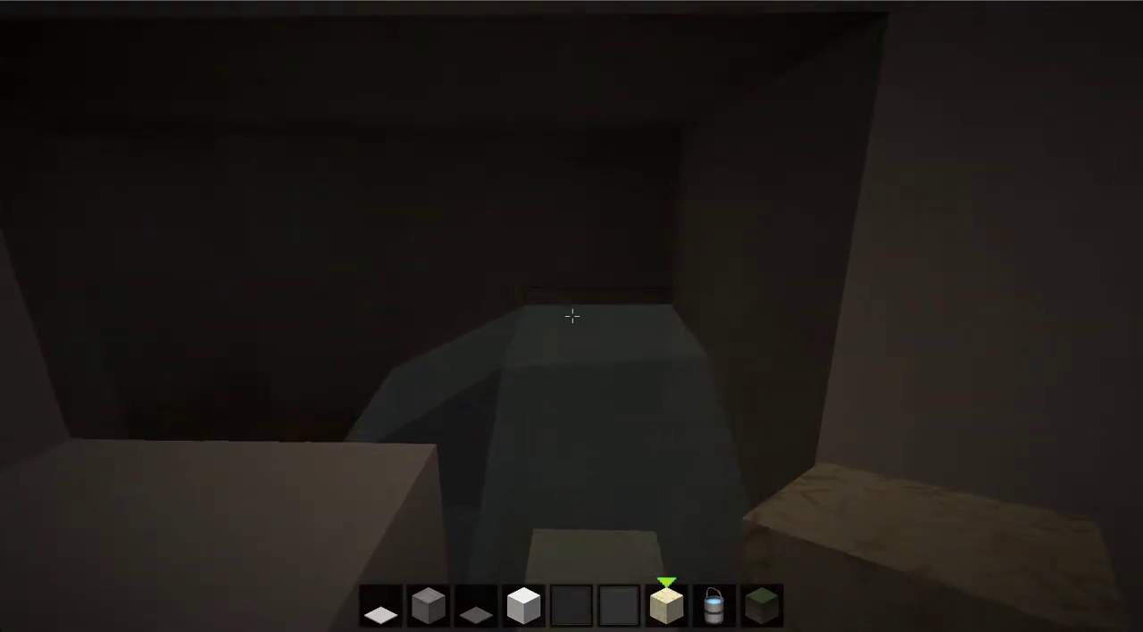
pyautogui.press('8')
pyautogui.press('9')
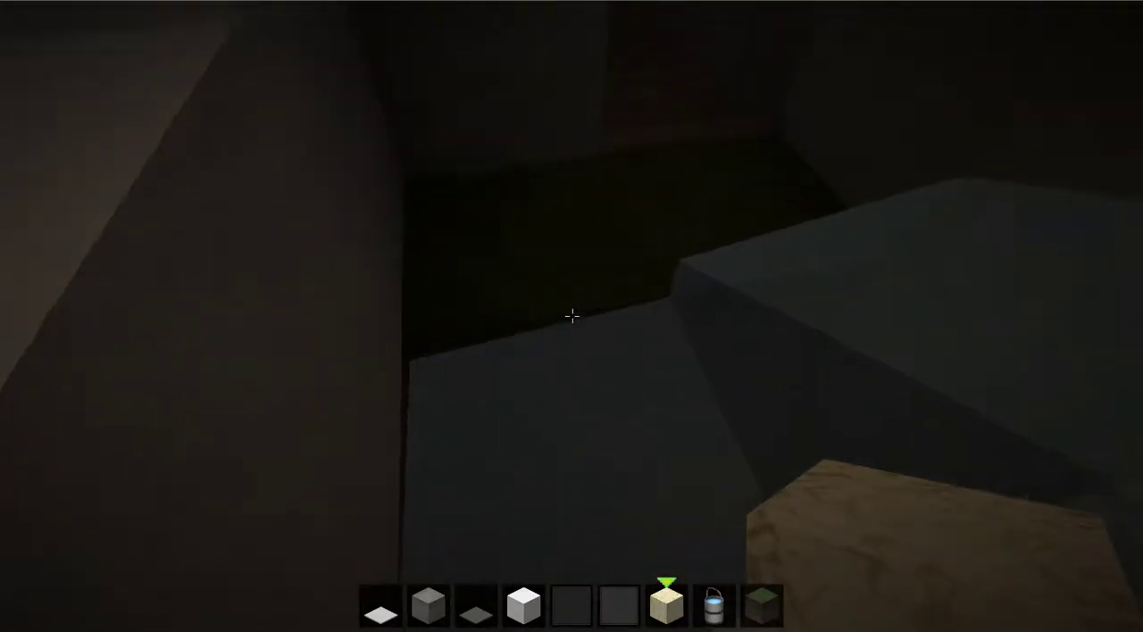
# Place glowstone on top of the blue block and pour water into the alcove.
pyautogui.rightClick(571, 316)
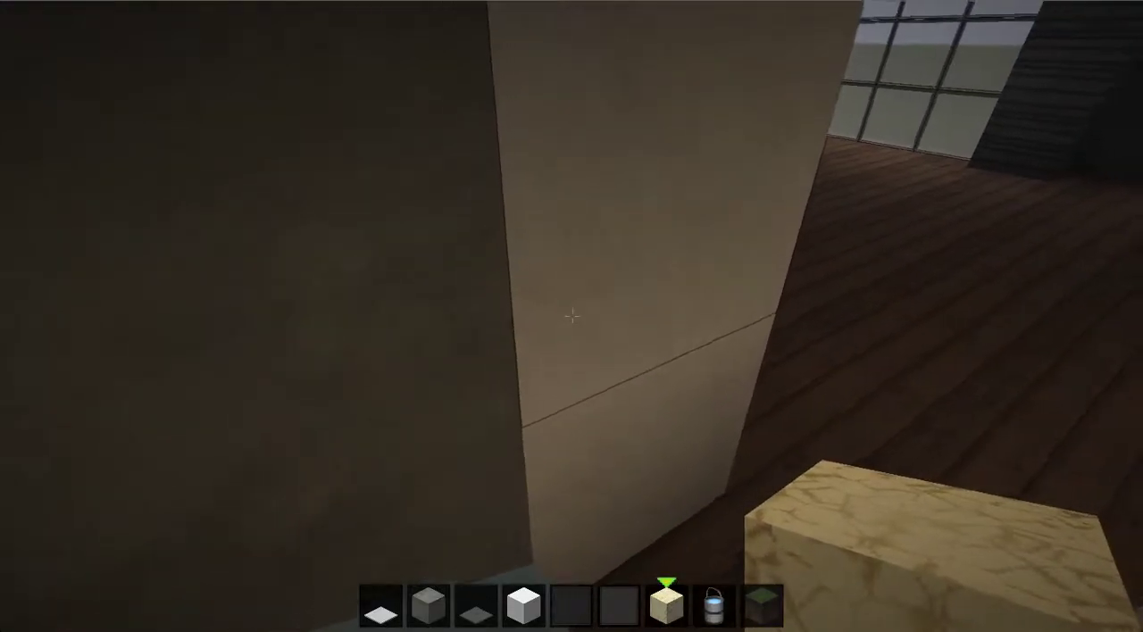
pyautogui.press('4')
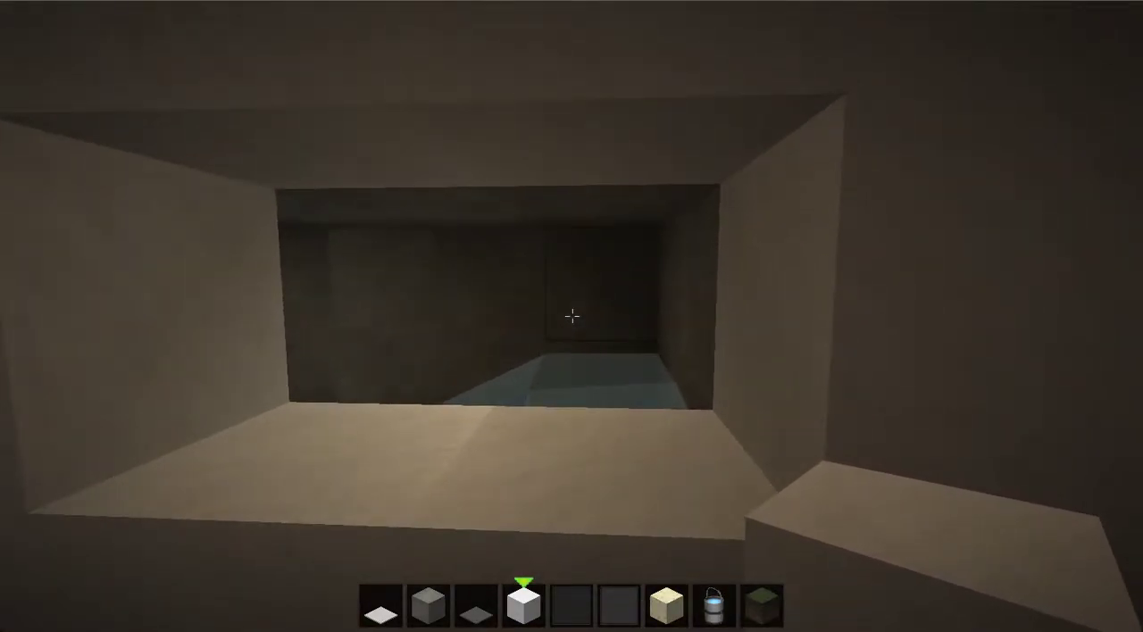
pyautogui.rightClick(571, 316)
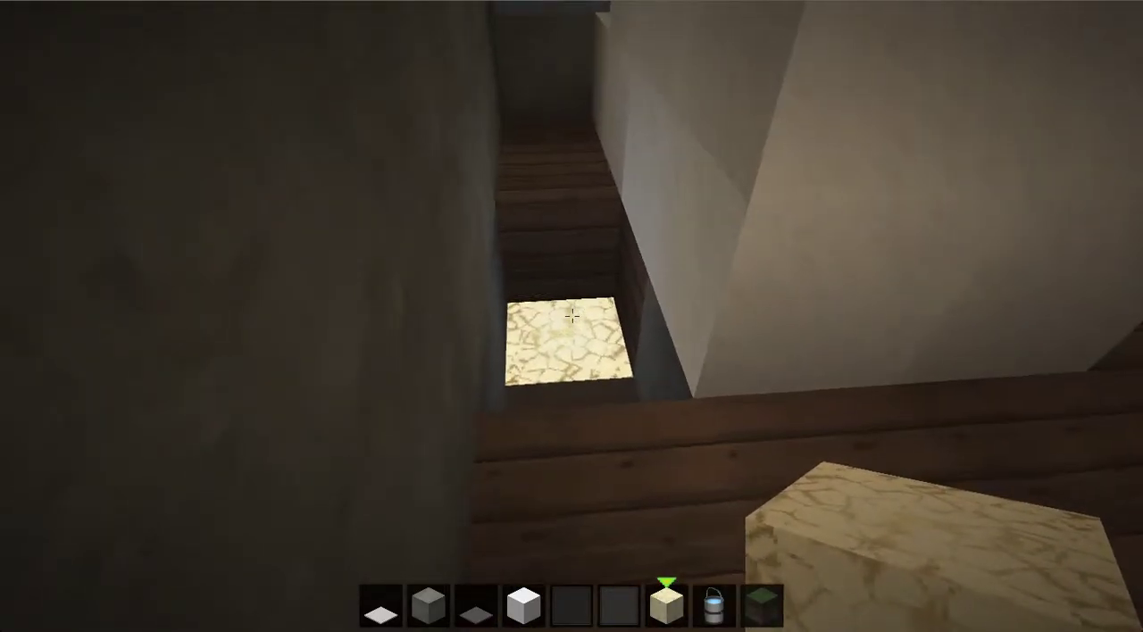
# Light the second niche with glowstone at the tunnel end and in a ceiling opening.
pyautogui.press('4')
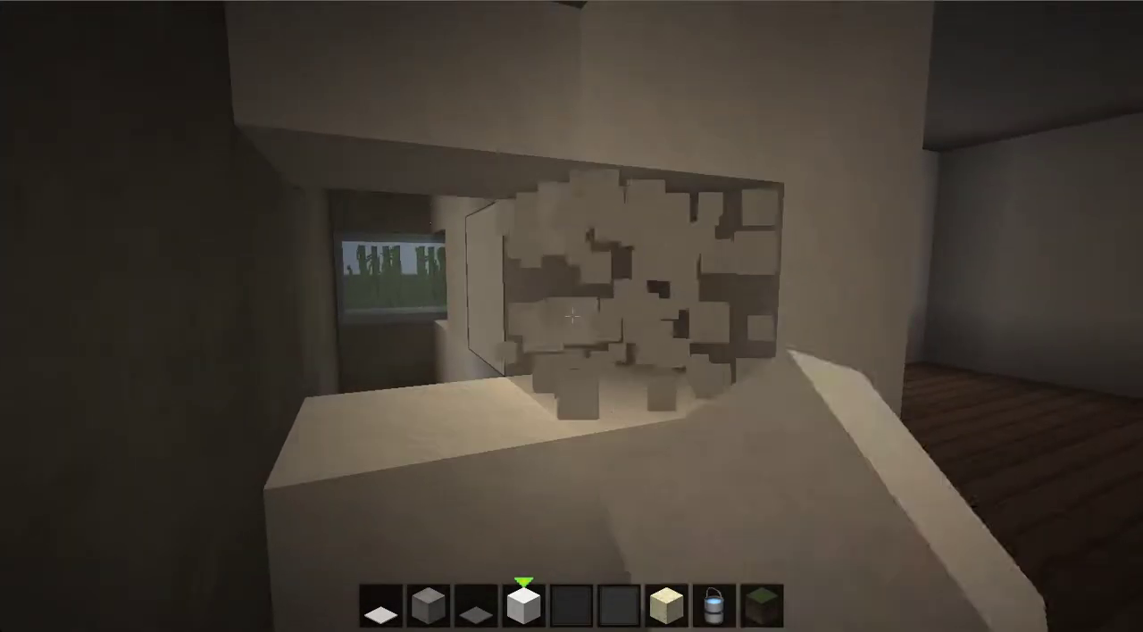
pyautogui.click(572, 316)
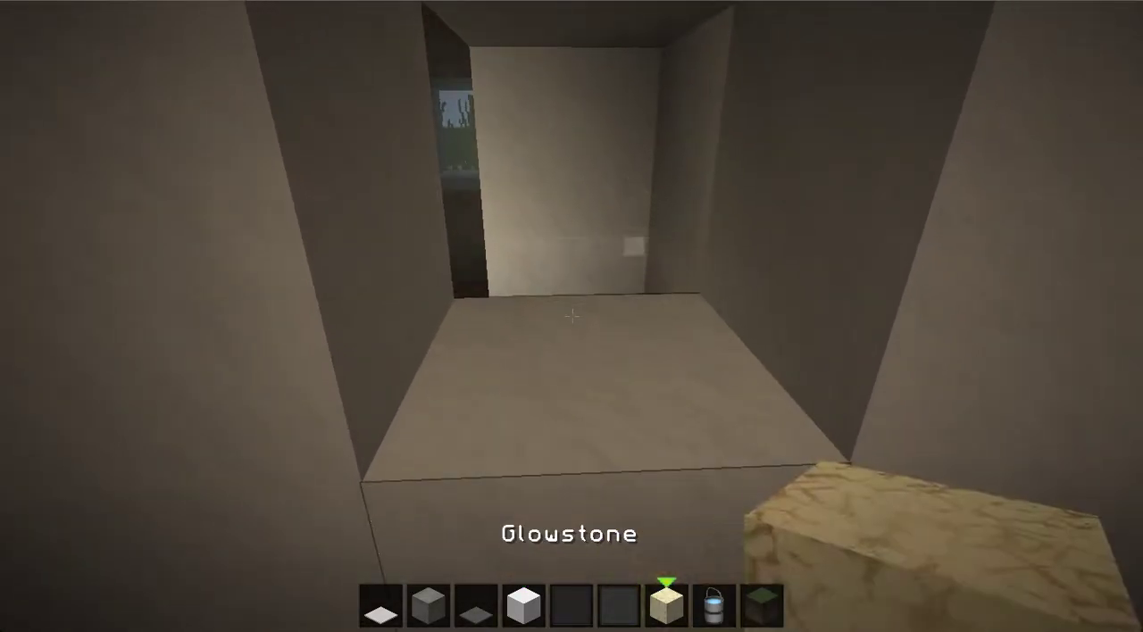
pyautogui.rightClick(571, 316)
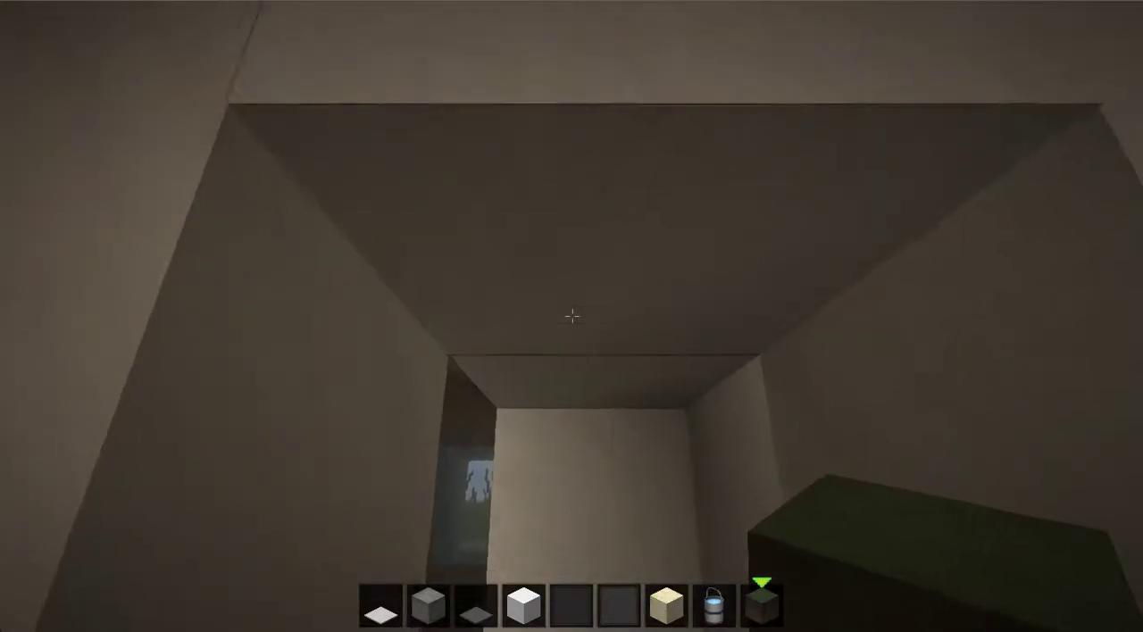
pyautogui.click(571, 316)
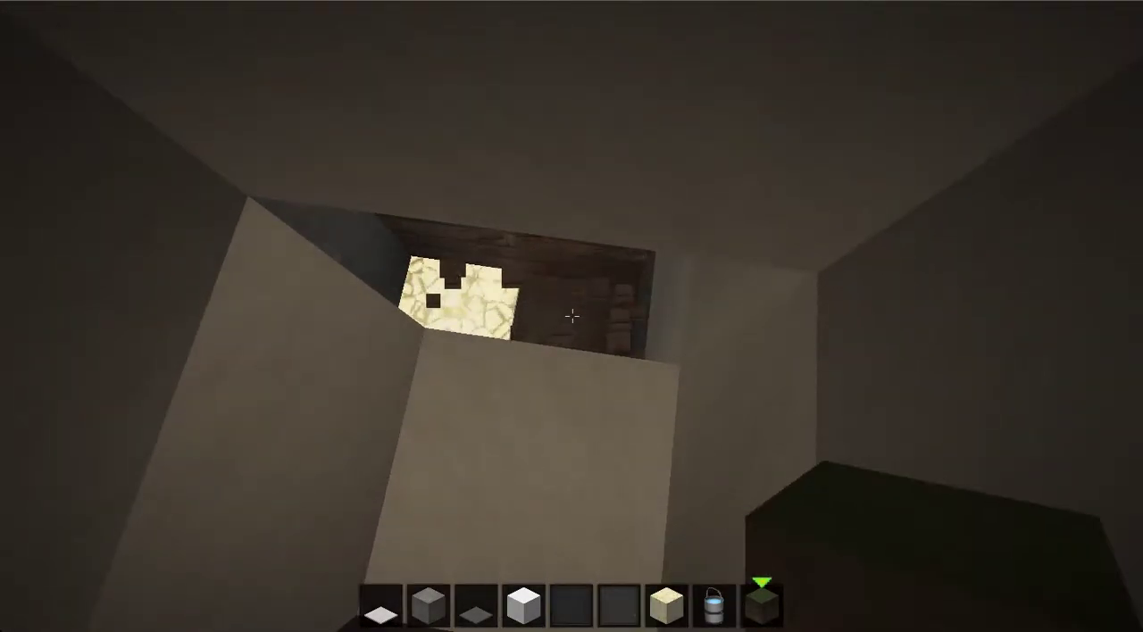
pyautogui.rightClick(571, 316)
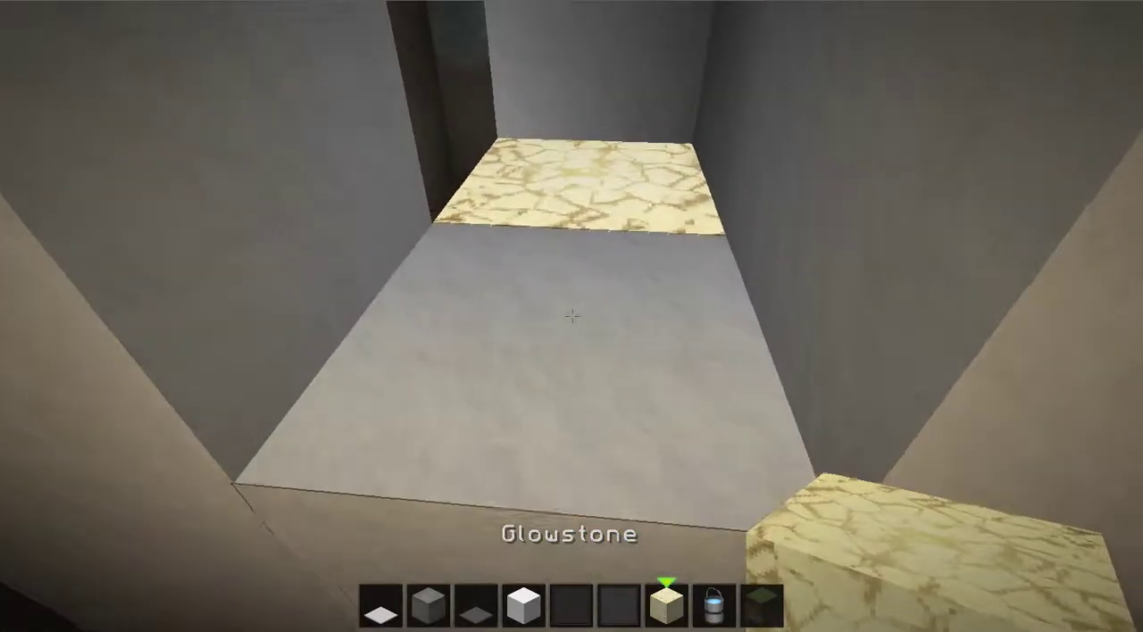
pyautogui.scroll(-1, 571, 316)
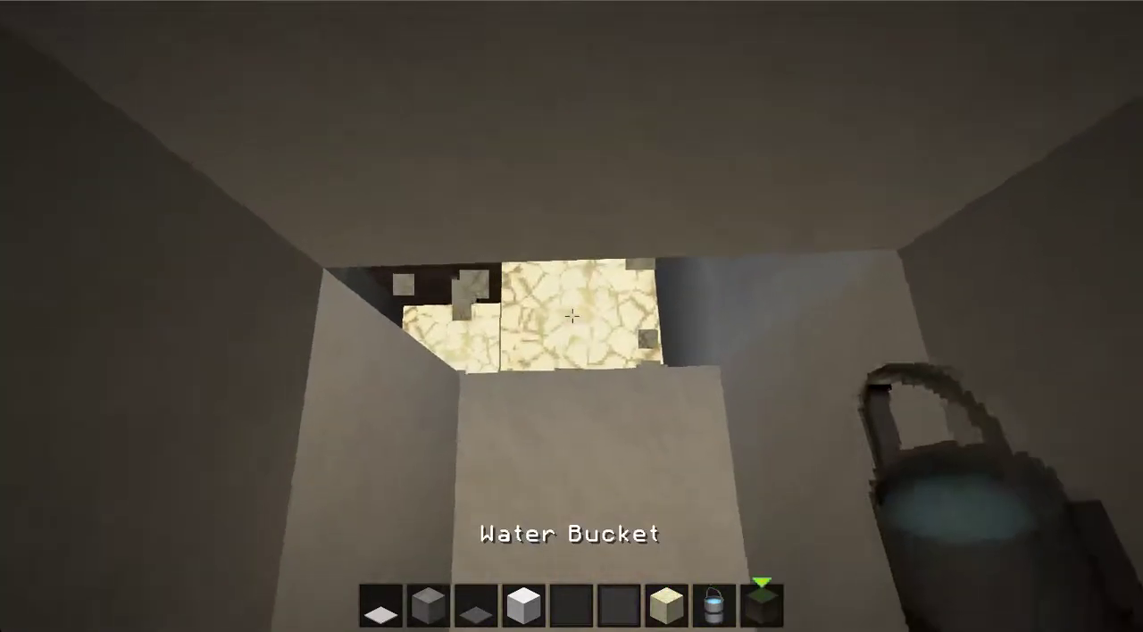
pyautogui.scroll(-1, 571, 316)
# Place a grass block and pour water in the niche.
pyautogui.rightClick(572, 316)
pyautogui.scroll(-1, 571, 316)
pyautogui.scroll(3, 572, 316)
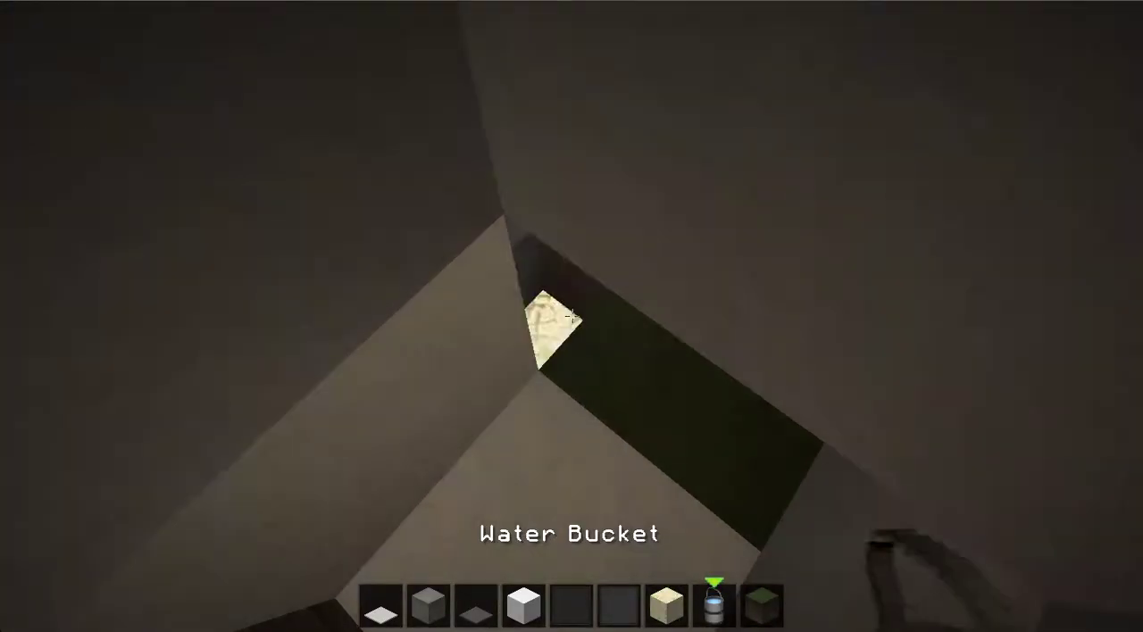
pyautogui.rightClick(571, 316)
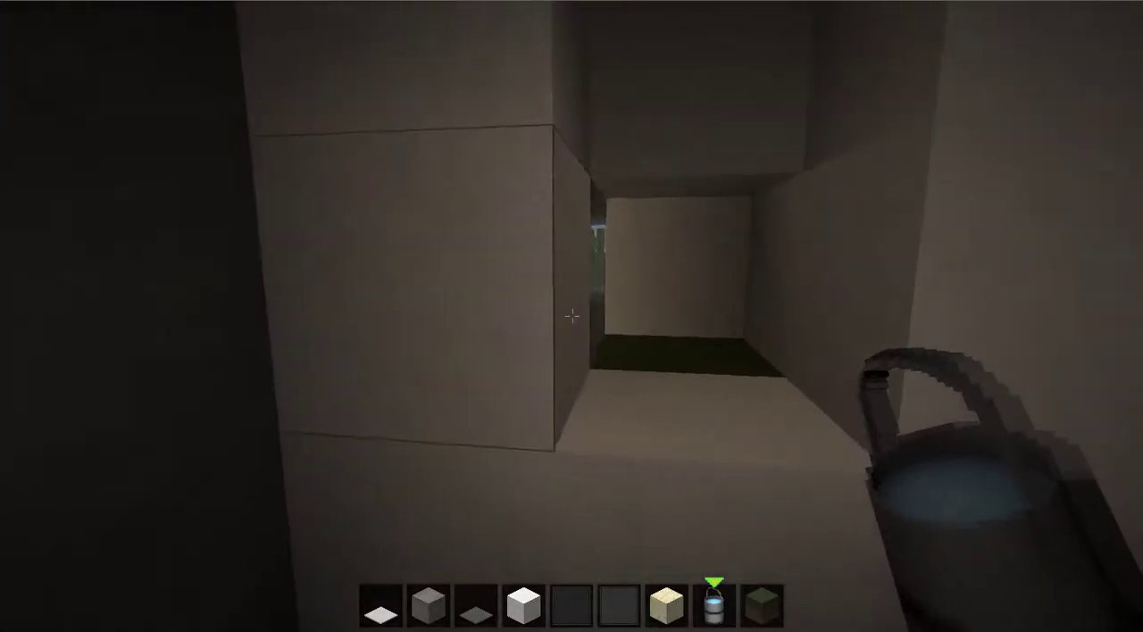
pyautogui.press('e')
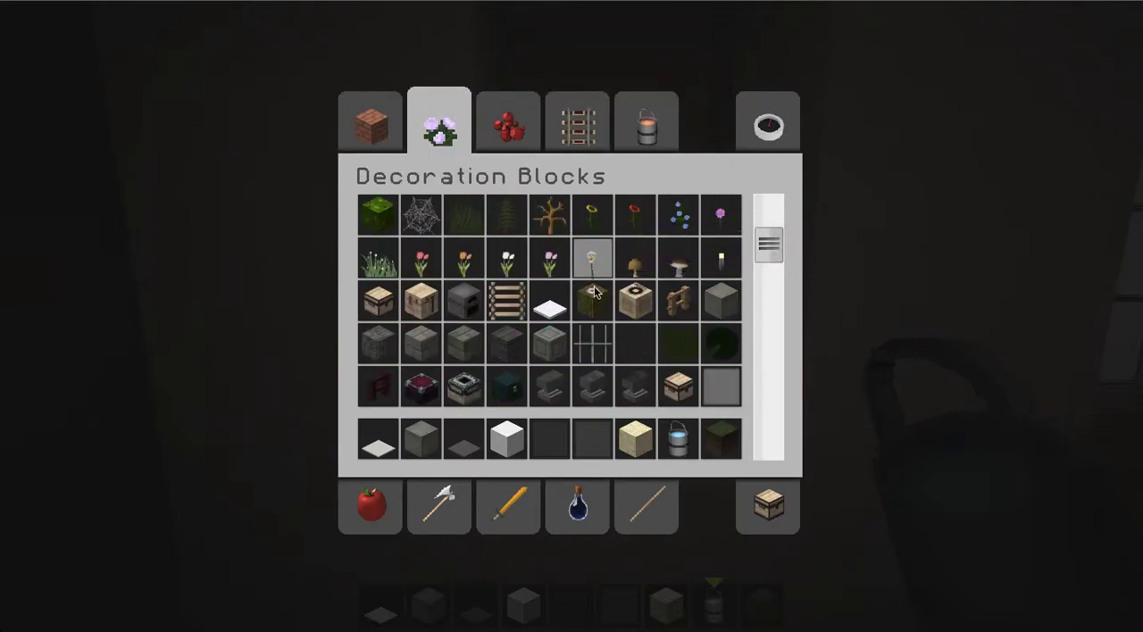
# Plant the stocked Oxeye Daisy on the niche's grass block.
pyautogui.press('e')
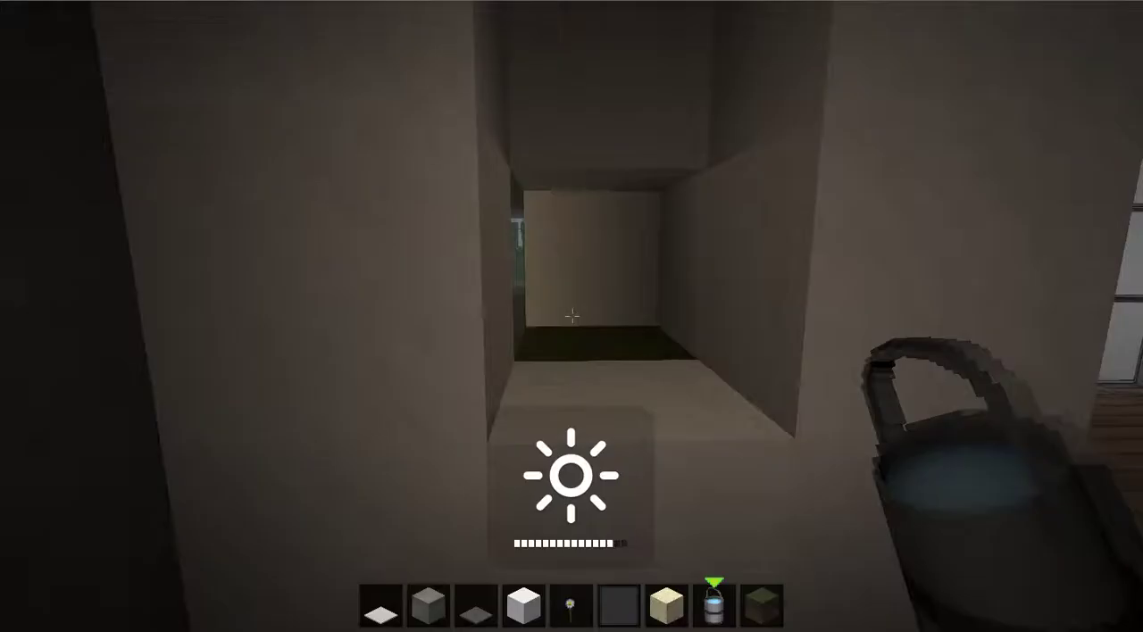
pyautogui.press('5')
pyautogui.rightClick(572, 317)
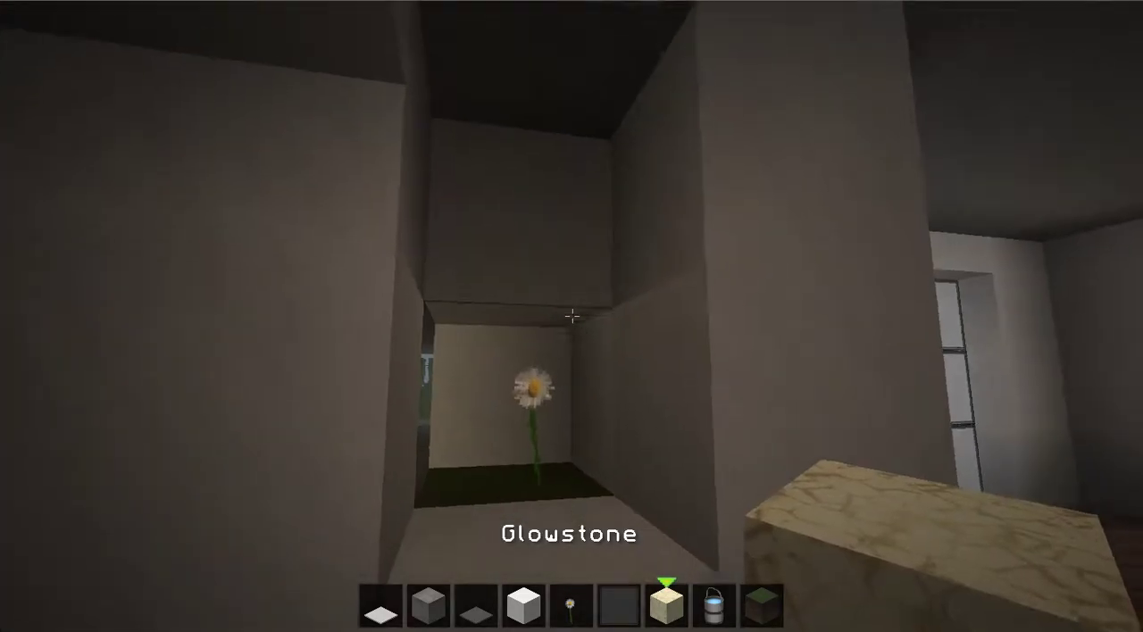
# Seal the niche with two gray stained glass panes and white clay above.
pyautogui.press('5')
pyautogui.press('6')
pyautogui.rightClick(571, 316)
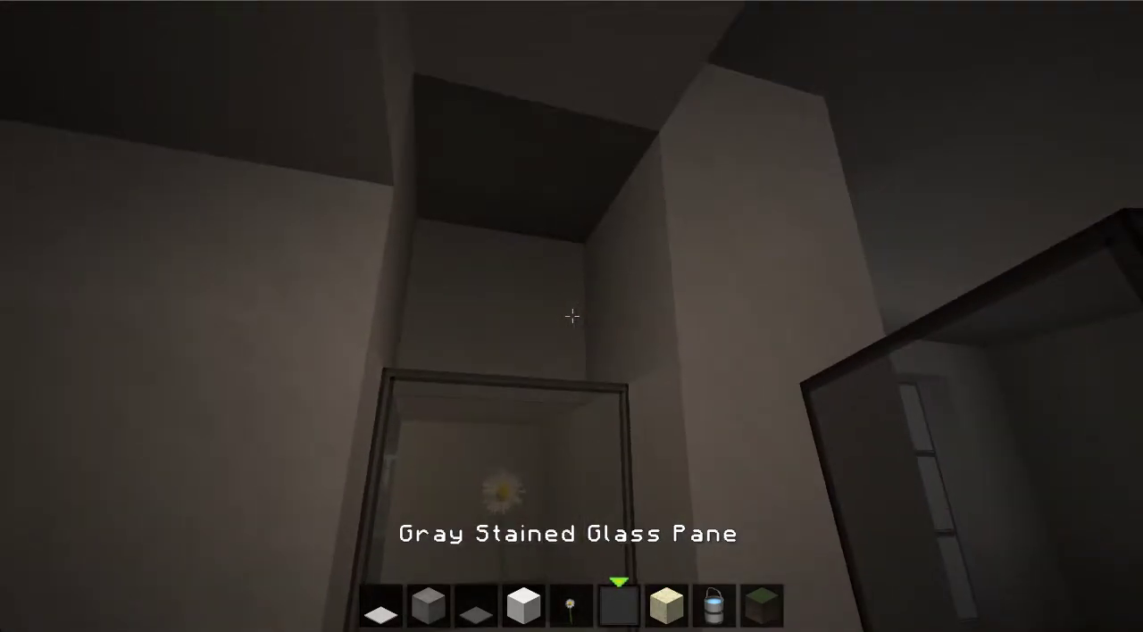
pyautogui.rightClick(571, 316)
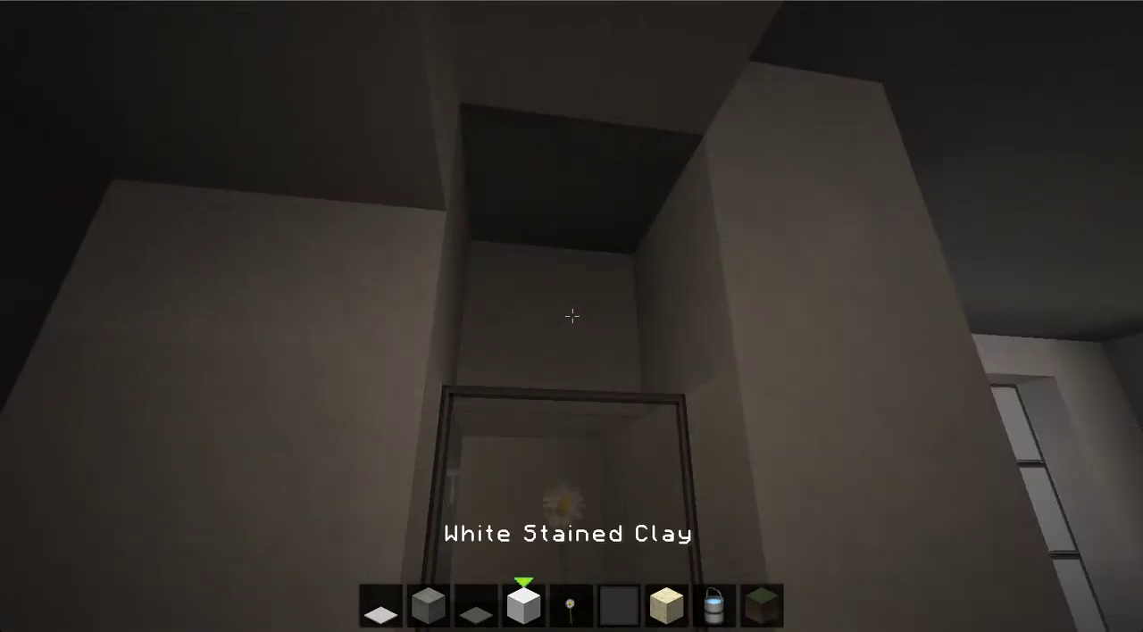
pyautogui.rightClick(571, 316)
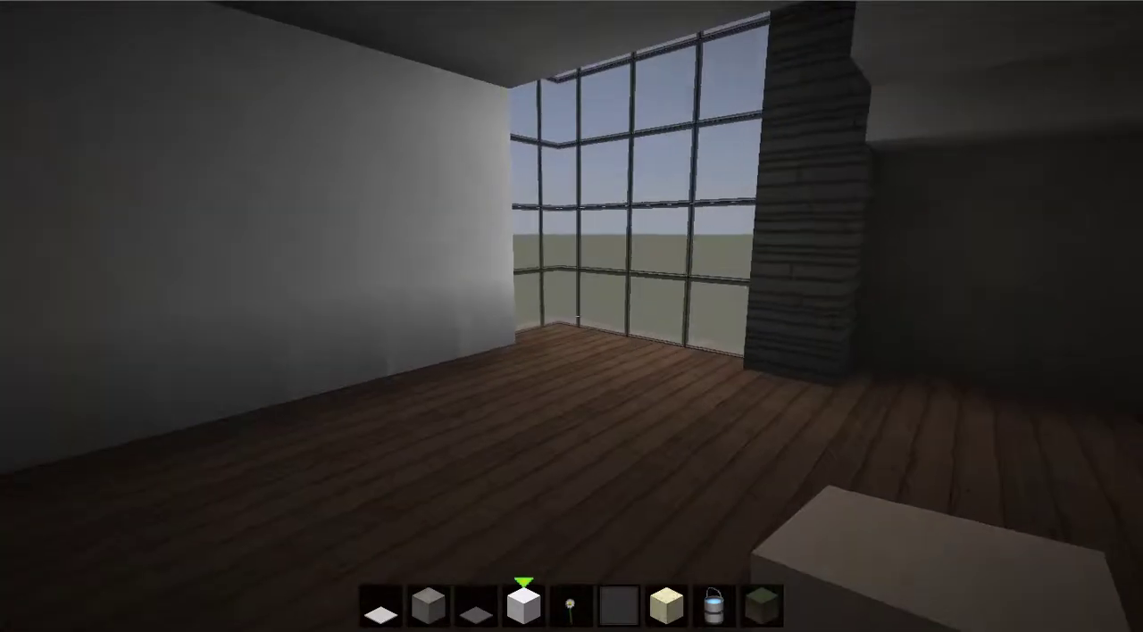
# Check the creative inventory twice, then bring up the Game menu with Esc.
pyautogui.press('e')
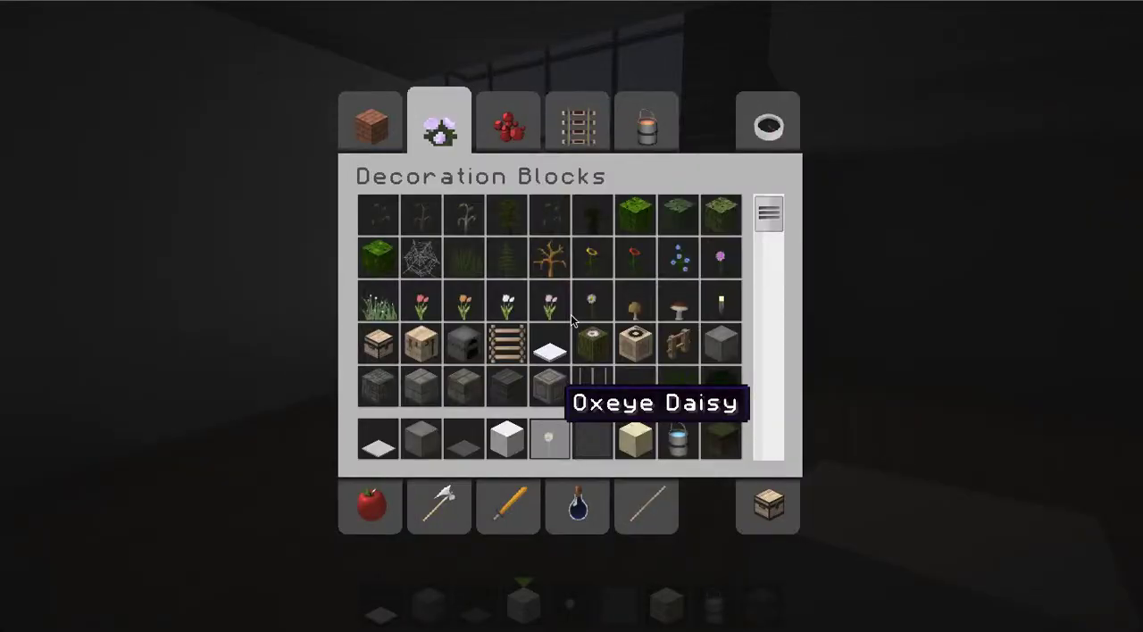
pyautogui.press('Escape')
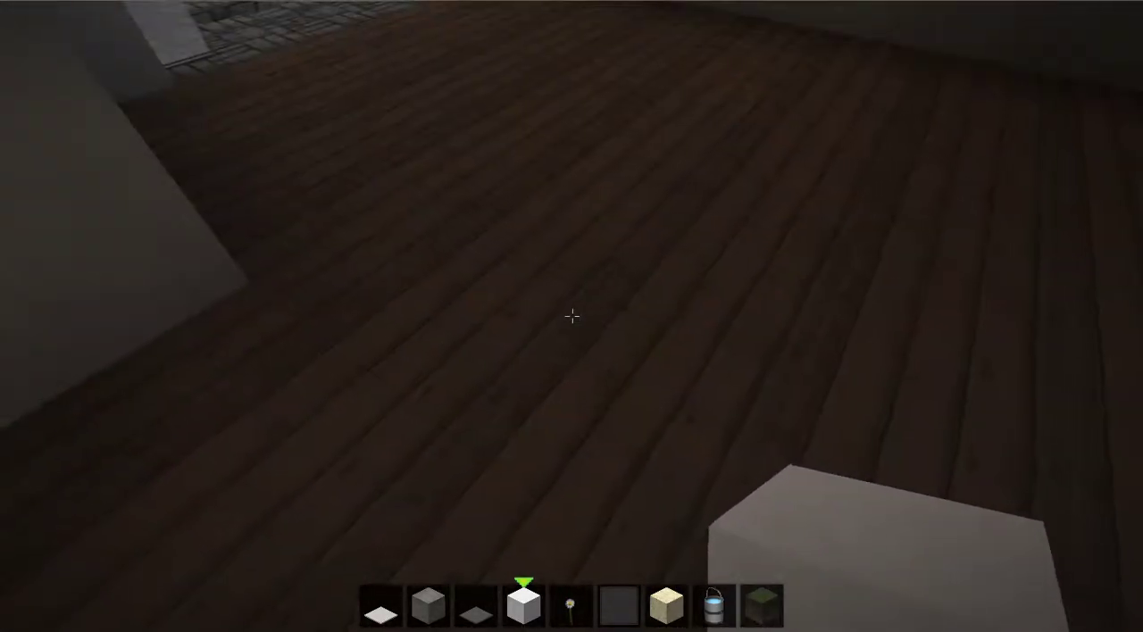
pyautogui.press('e')
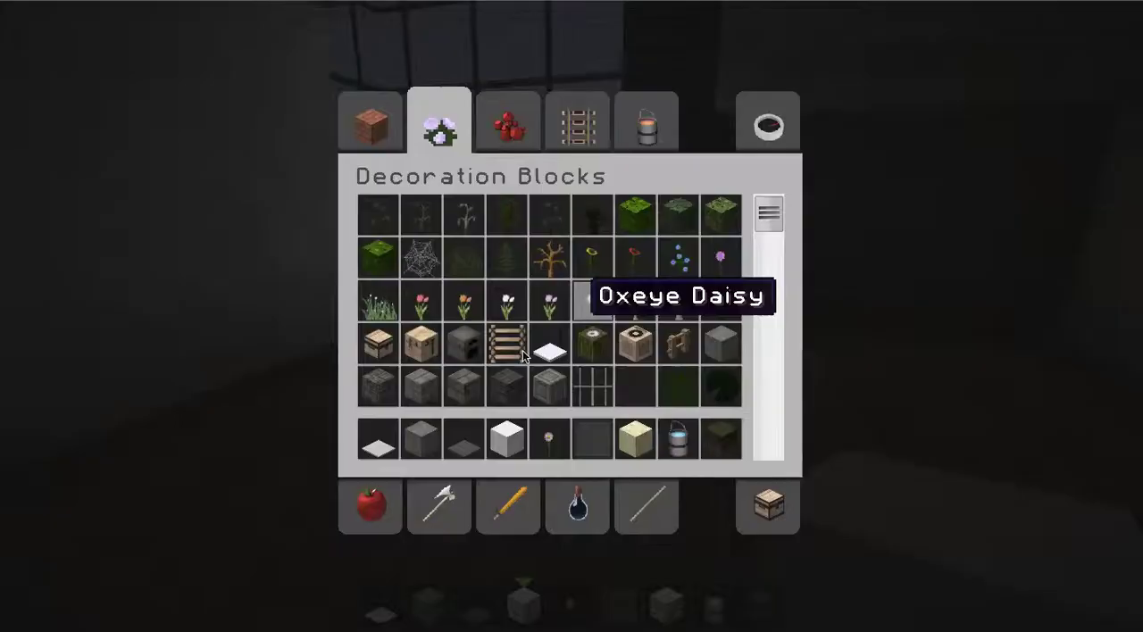
pyautogui.press('Escape')
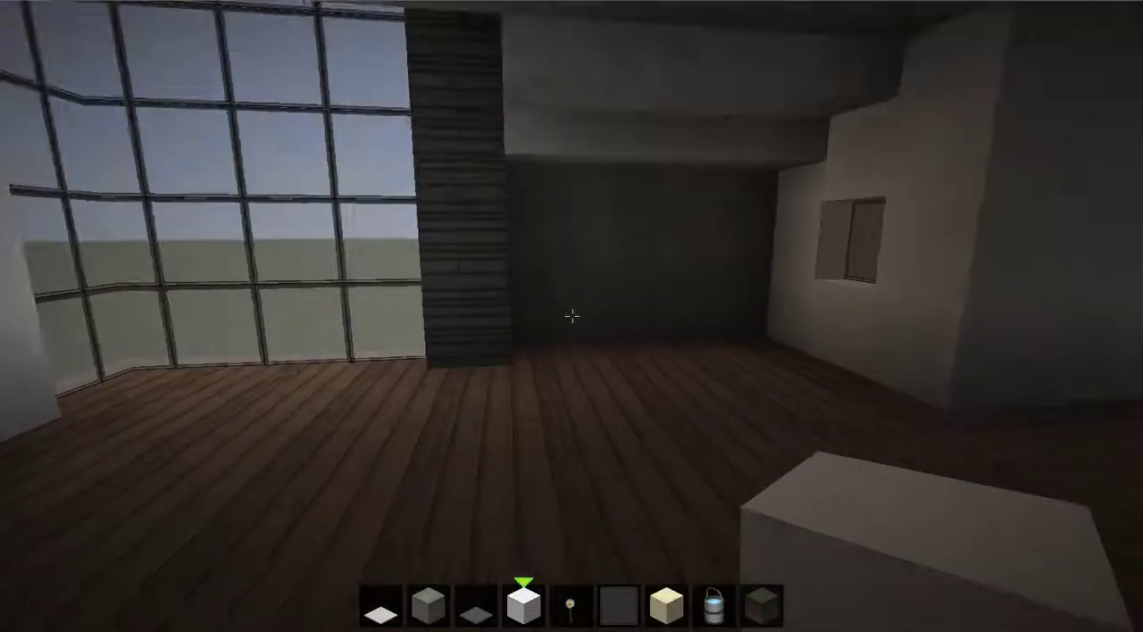
pyautogui.press('Escape')
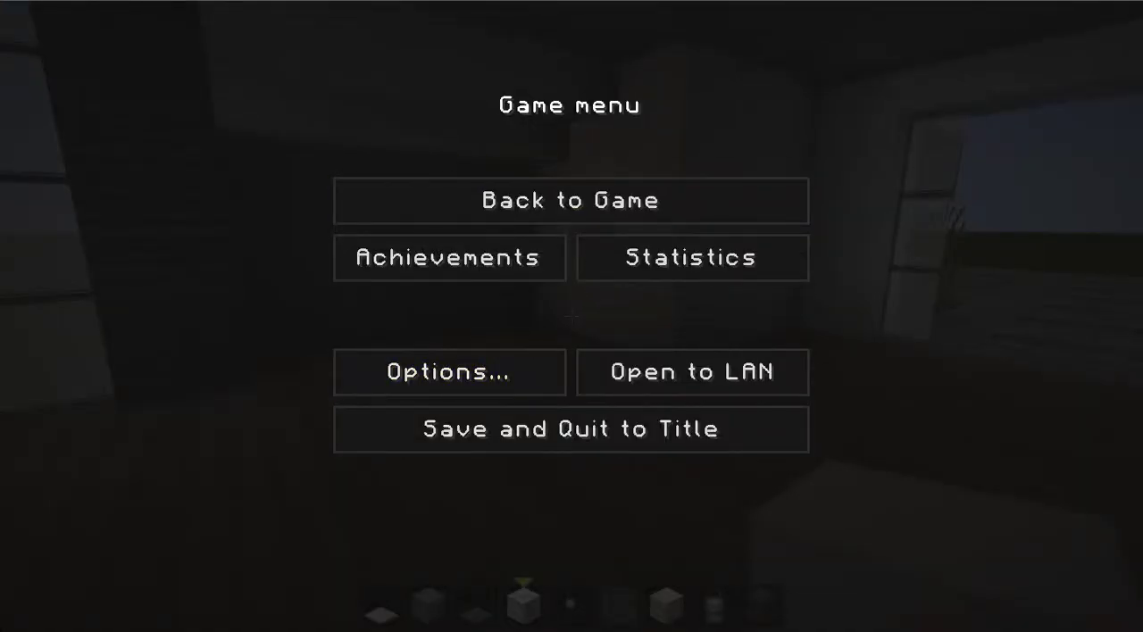